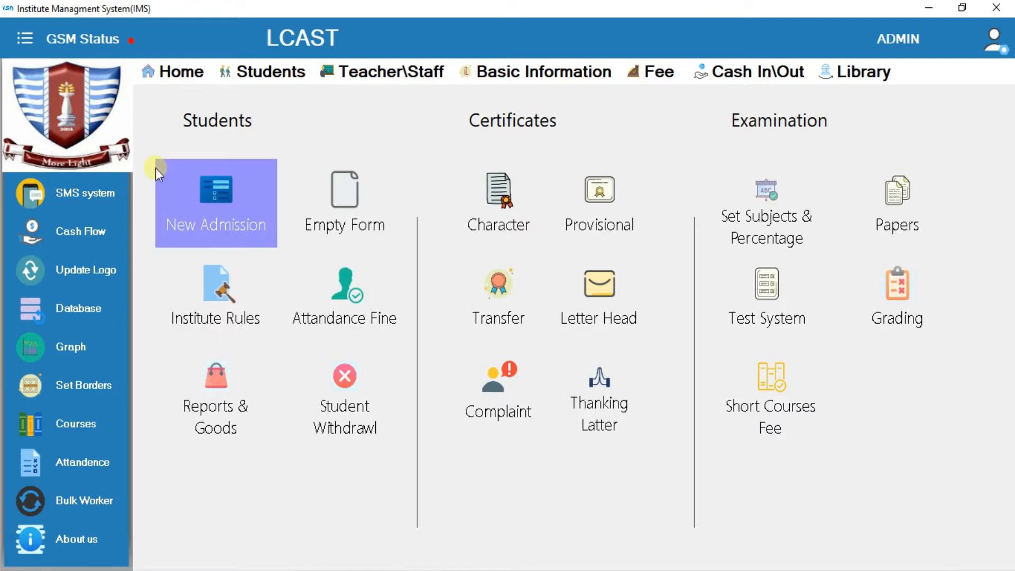
Step: Connect to the SYSTEM32_TempDBVirus database and back it up to the VSN (D:) drive
{"action": "left_click", "coordinate": [62, 312]}
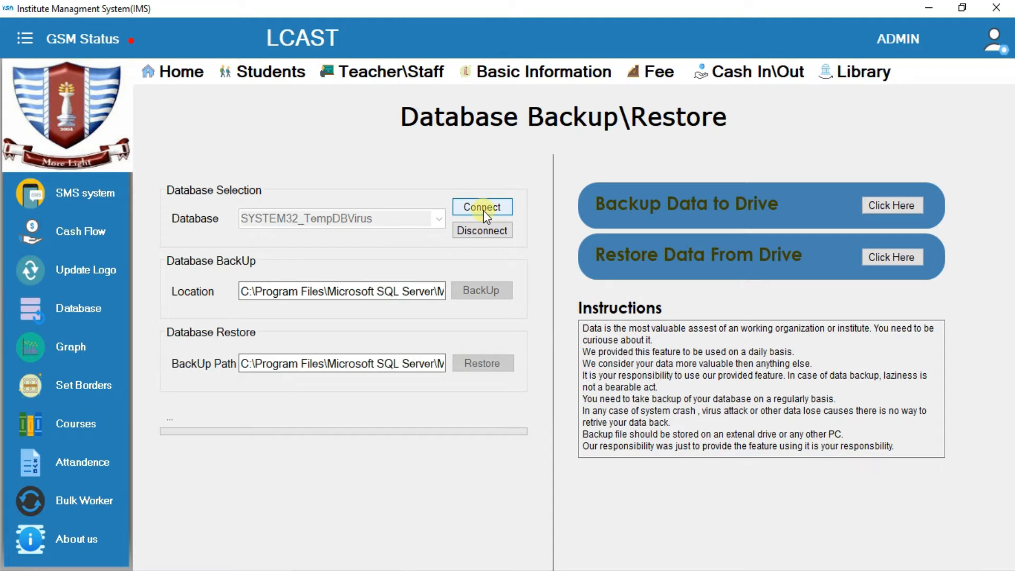
{"action": "left_click", "coordinate": [485, 212]}
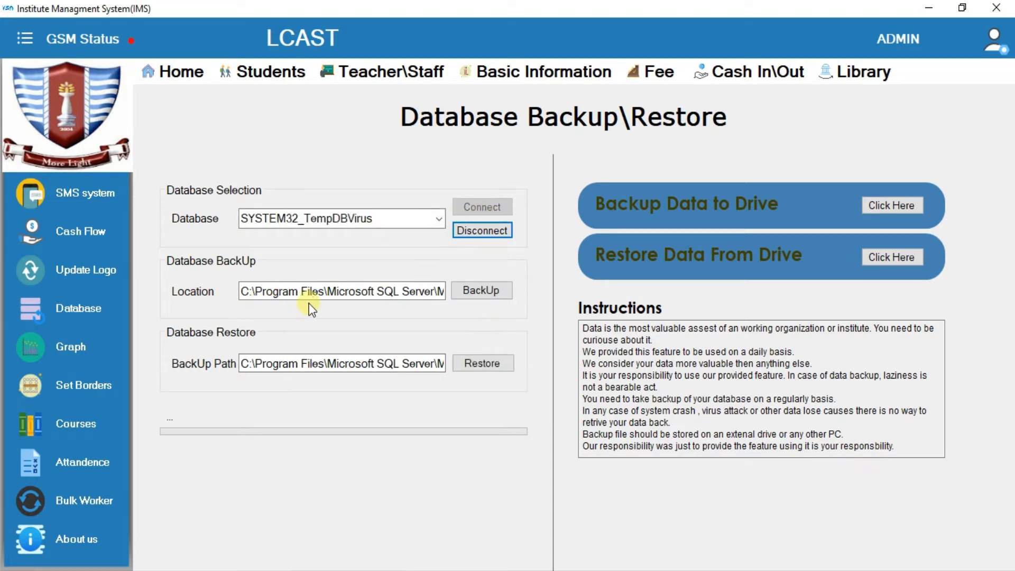
{"action": "left_click", "coordinate": [477, 293]}
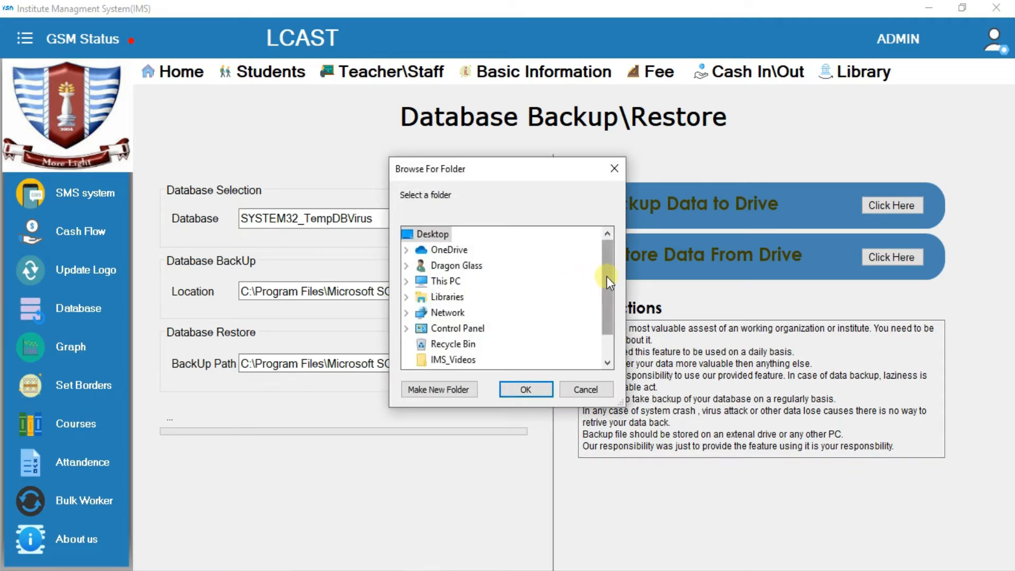
{"action": "left_click_drag", "start_coordinate": [605, 286], "coordinate": [604, 332]}
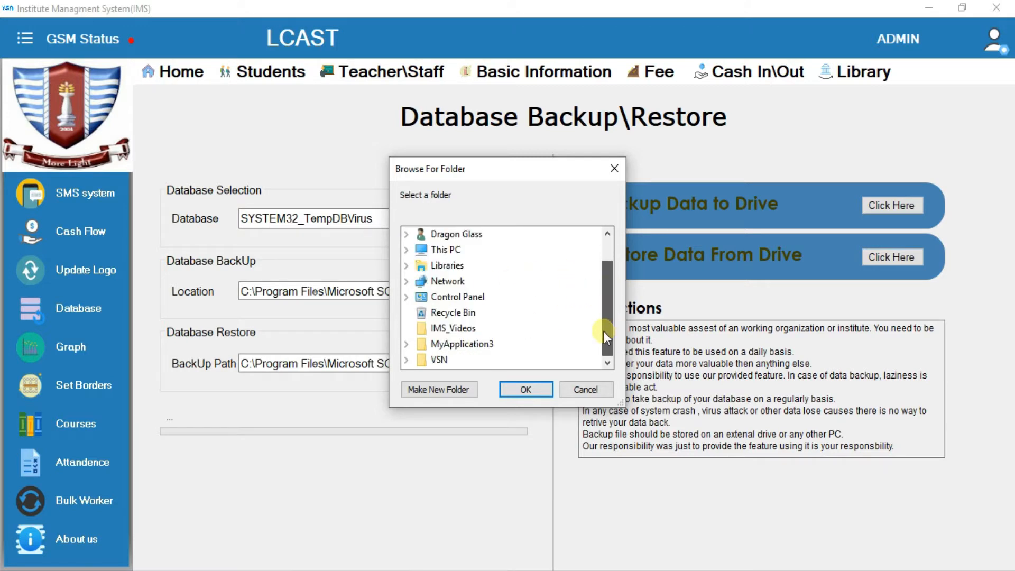
{"action": "left_click", "coordinate": [443, 249]}
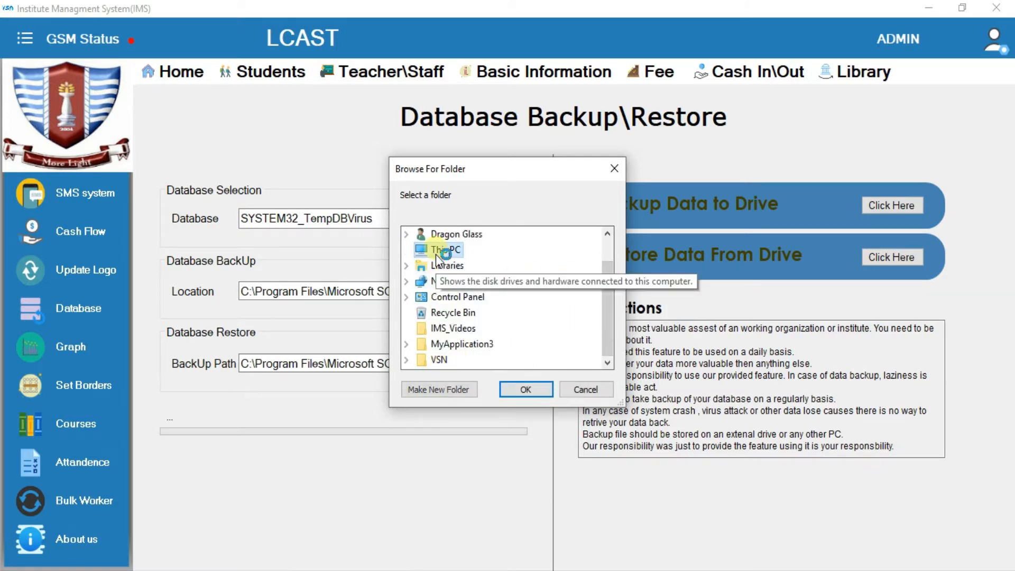
{"action": "left_click", "coordinate": [406, 249]}
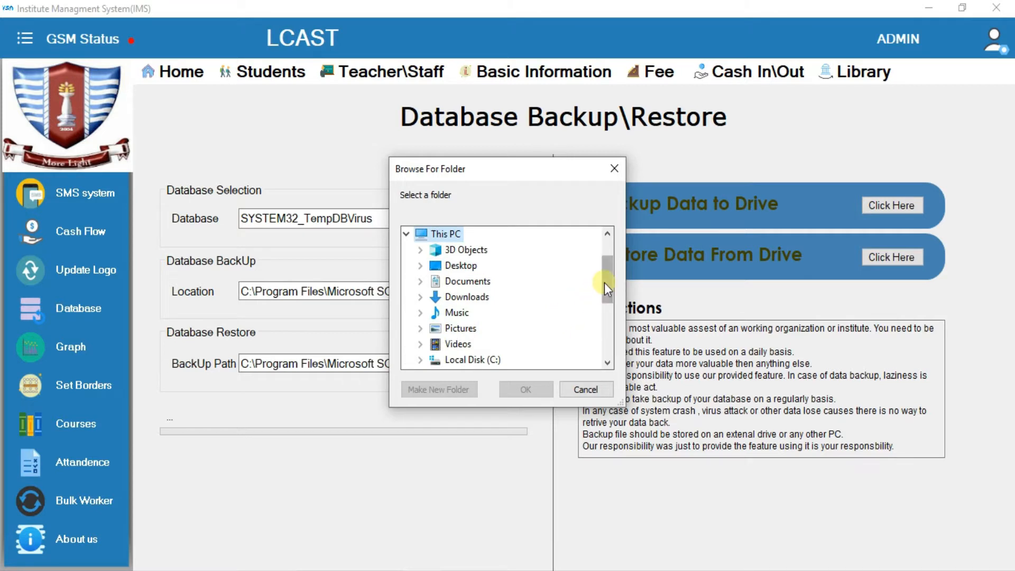
{"action": "left_click_drag", "start_coordinate": [604, 282], "coordinate": [605, 309]}
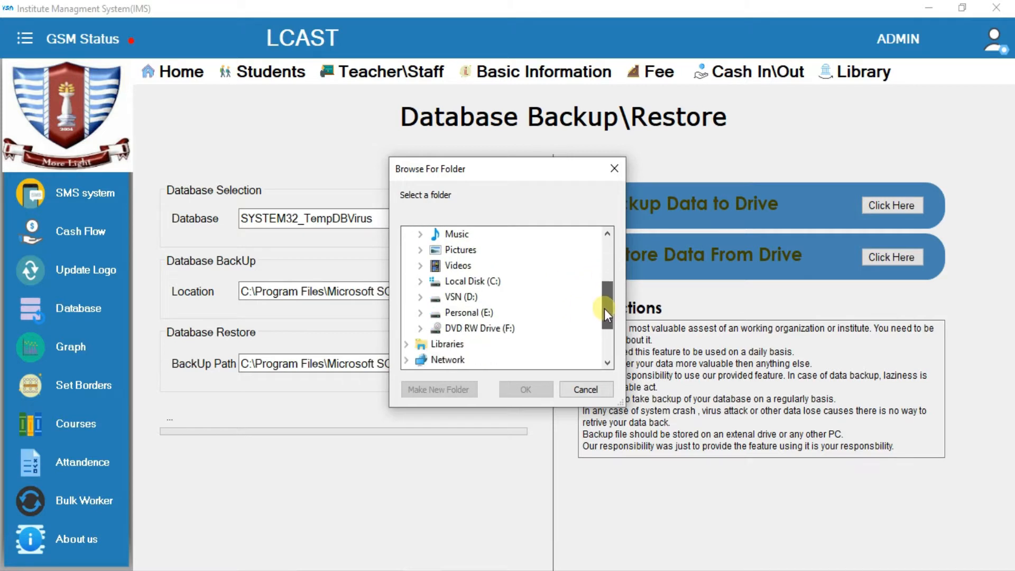
{"action": "double_click", "coordinate": [478, 301]}
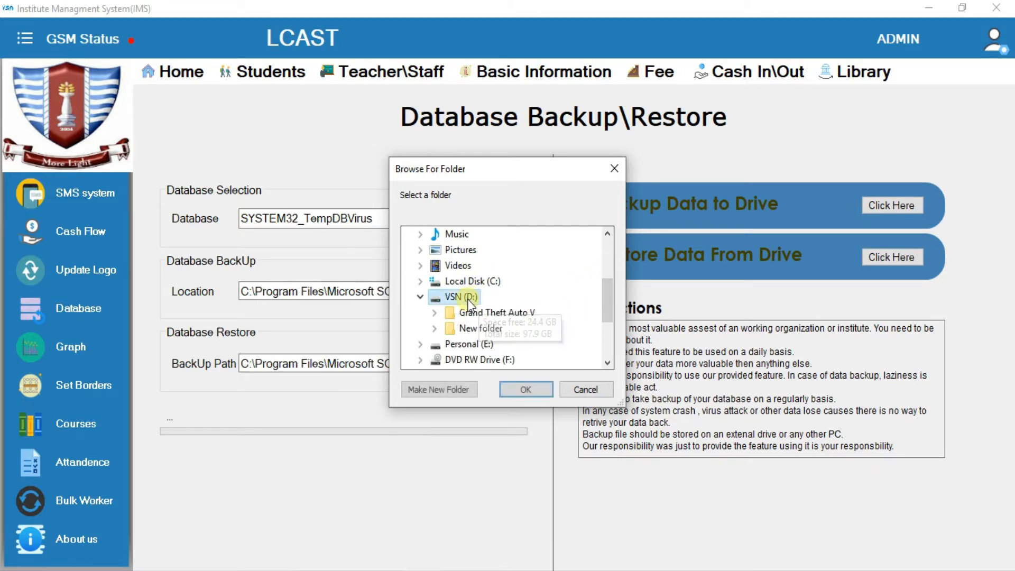
{"action": "left_click", "coordinate": [520, 387]}
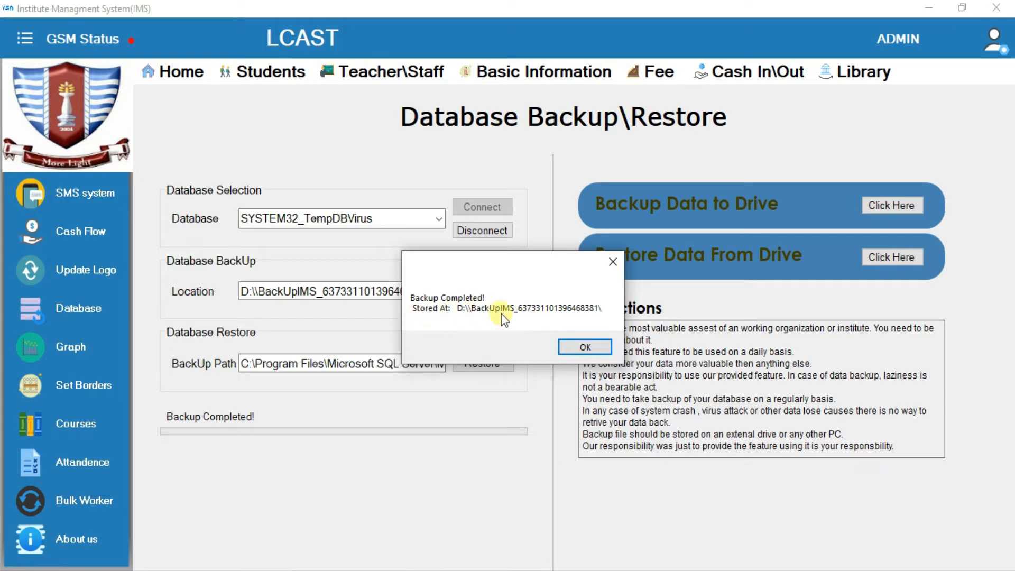
{"action": "left_click", "coordinate": [584, 349]}
Step: Switch to File Explorer and locate the BackUpIMS folder and its zip archive on the VSN (D:) drive
{"action": "left_click", "coordinate": [930, 8]}
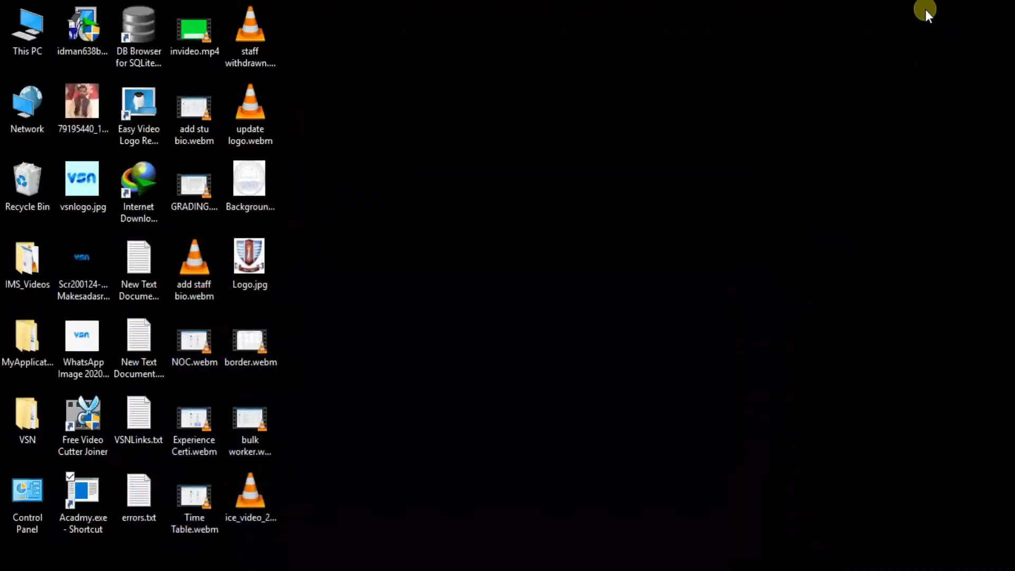
{"action": "double_click", "coordinate": [12, 33]}
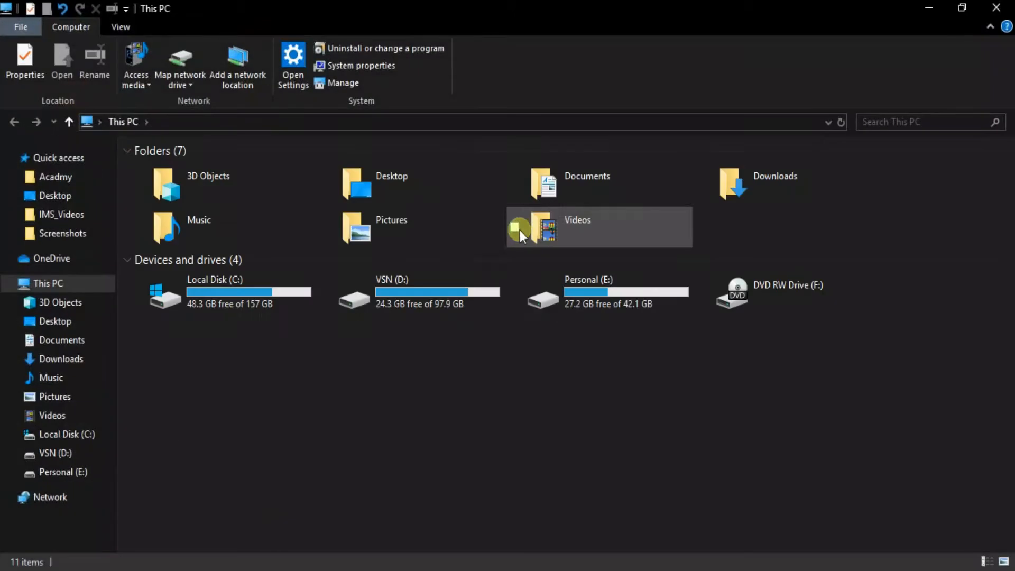
{"action": "double_click", "coordinate": [368, 299]}
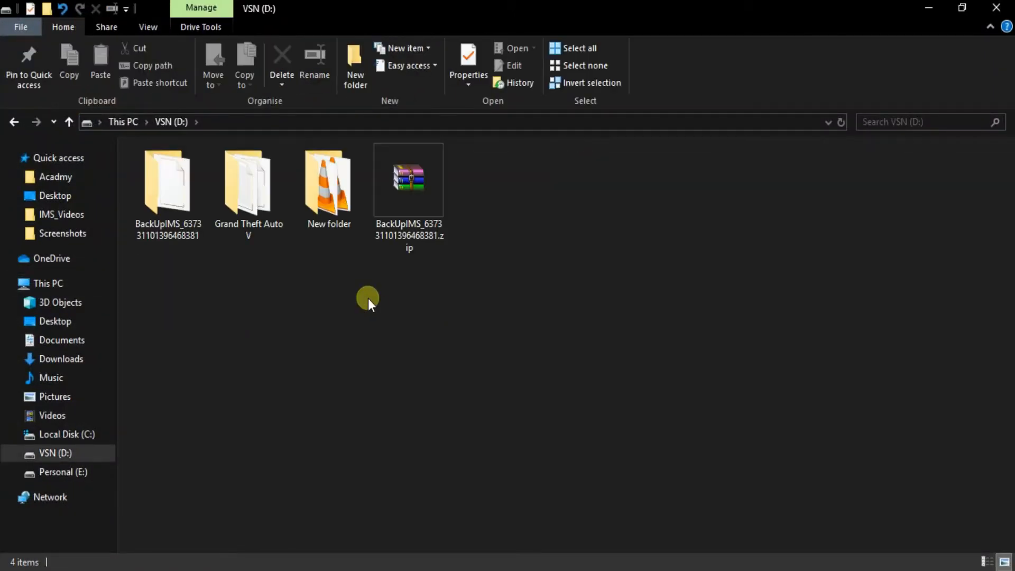
{"action": "left_click", "coordinate": [155, 188]}
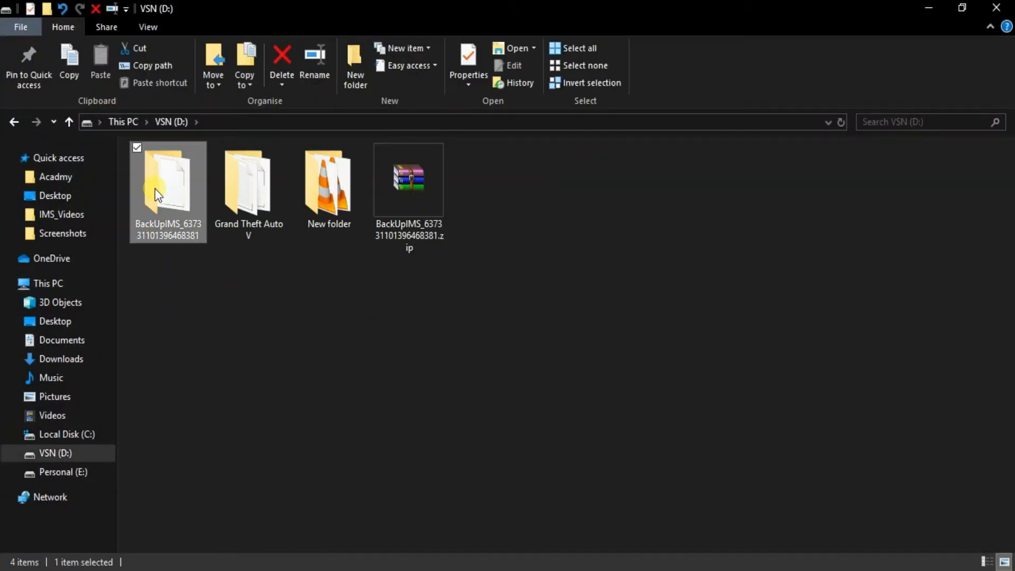
{"action": "left_click", "coordinate": [420, 173]}
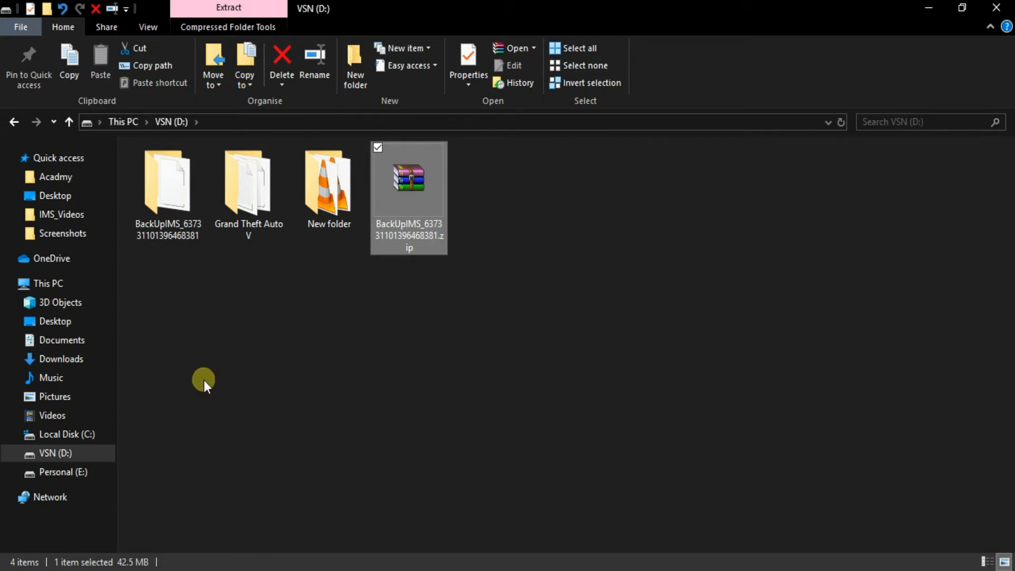
Step: Open the BackUpIMS folder and inspect its MediaFilesBackup folder and the database BAK file
{"action": "double_click", "coordinate": [157, 219]}
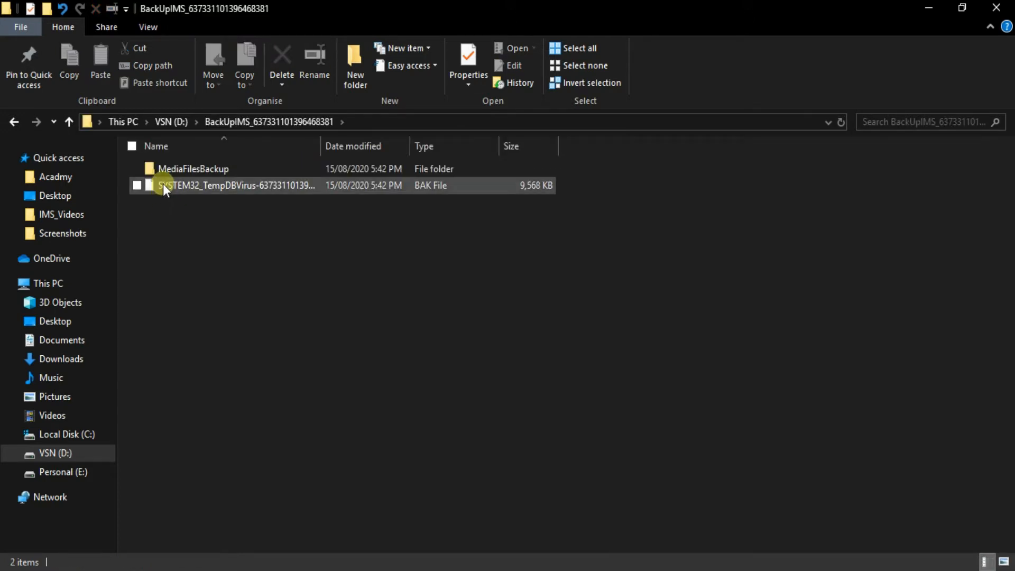
{"action": "double_click", "coordinate": [164, 173]}
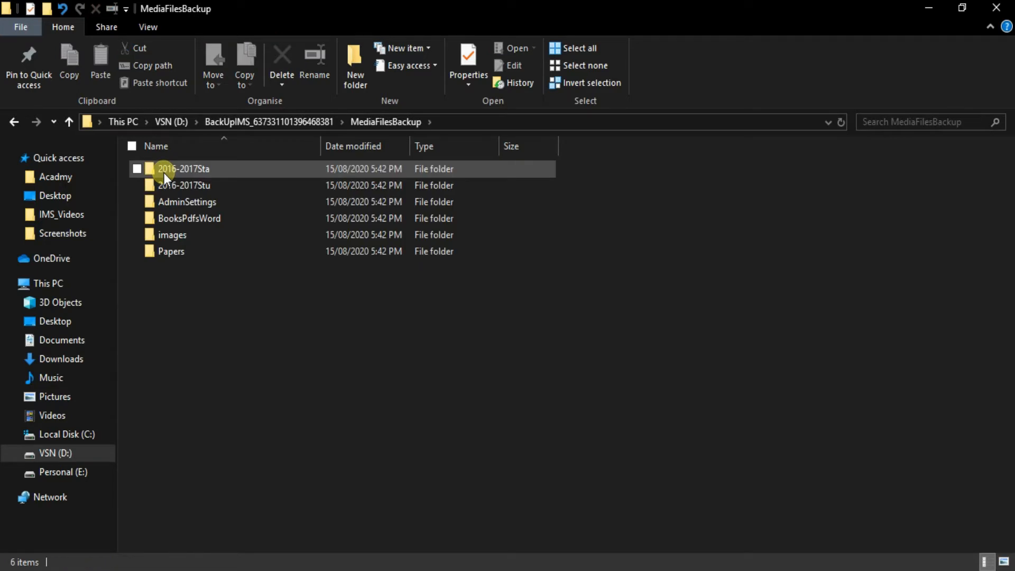
{"action": "left_click", "coordinate": [13, 122]}
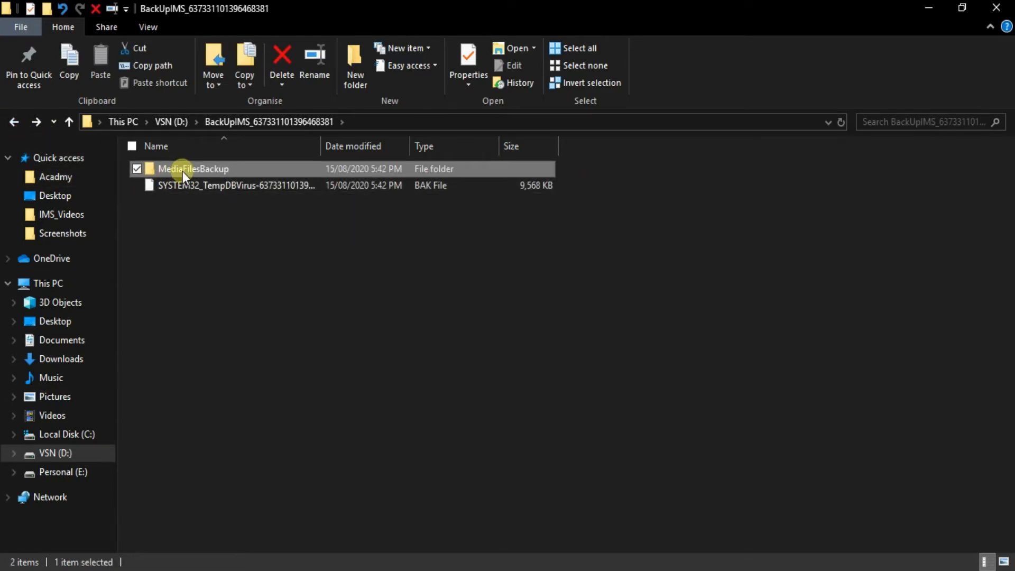
{"action": "left_click", "coordinate": [181, 210]}
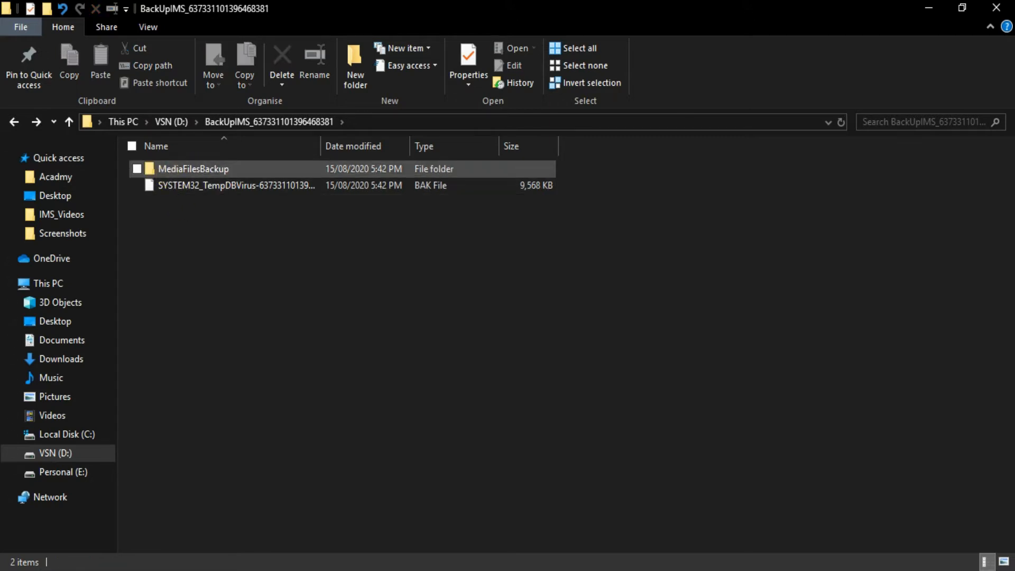
{"action": "left_click", "coordinate": [175, 187]}
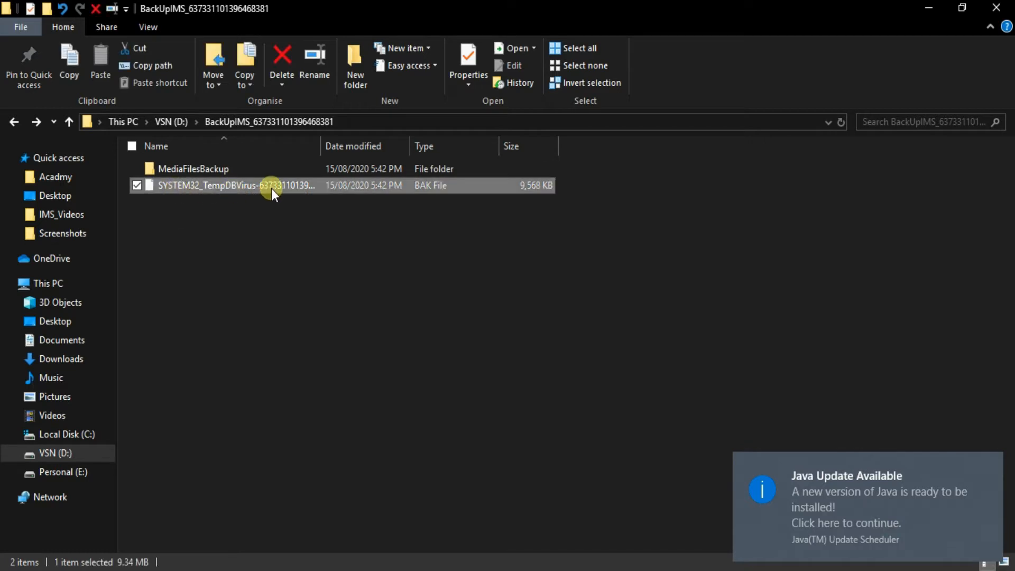
Step: Inspect the 2016-2017Sta, 2016-2017Stu, AdminSettings and BooksPdfsWord folders inside MediaFilesBackup
{"action": "double_click", "coordinate": [180, 171]}
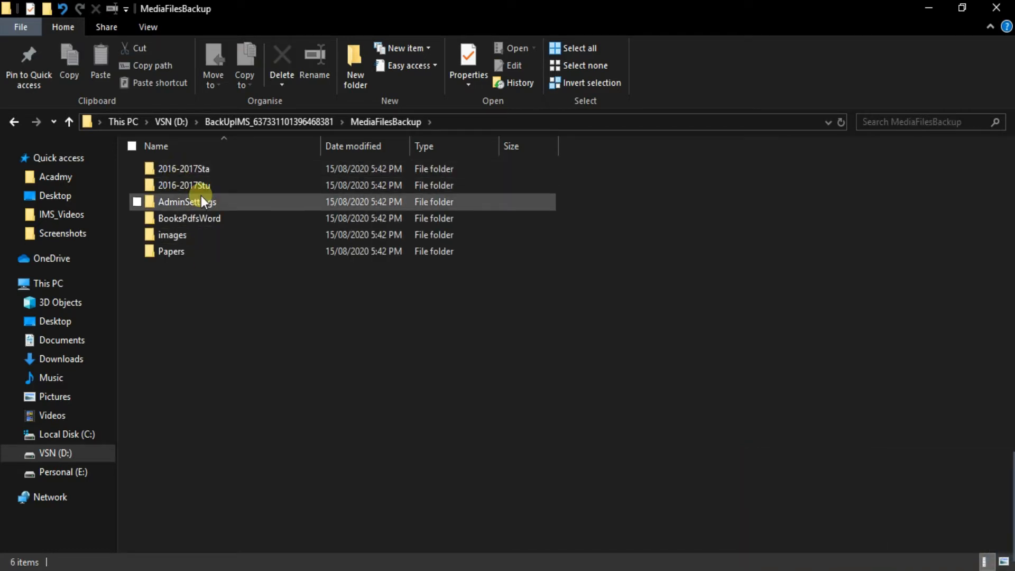
{"action": "double_click", "coordinate": [189, 168]}
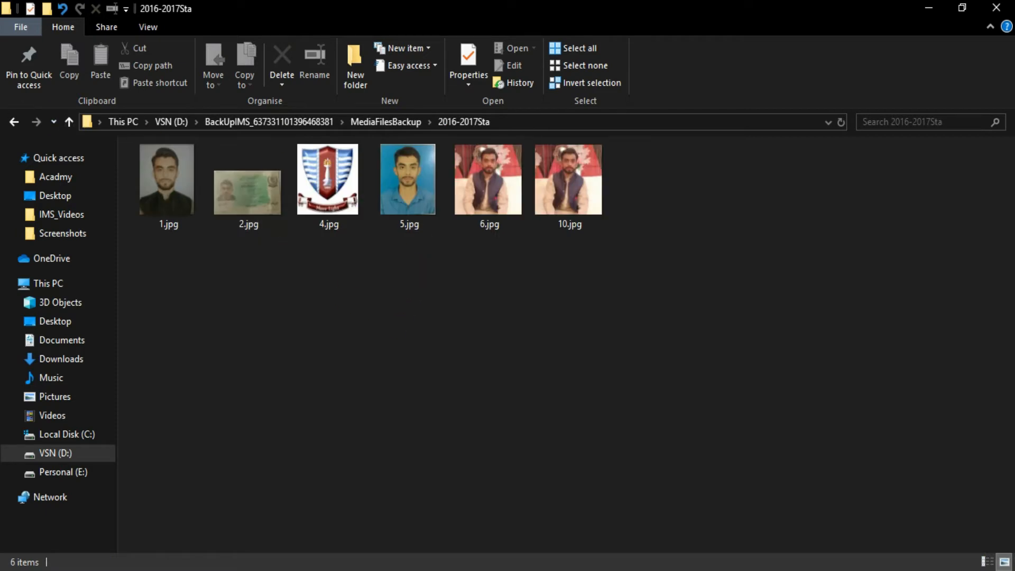
{"action": "left_click", "coordinate": [9, 123]}
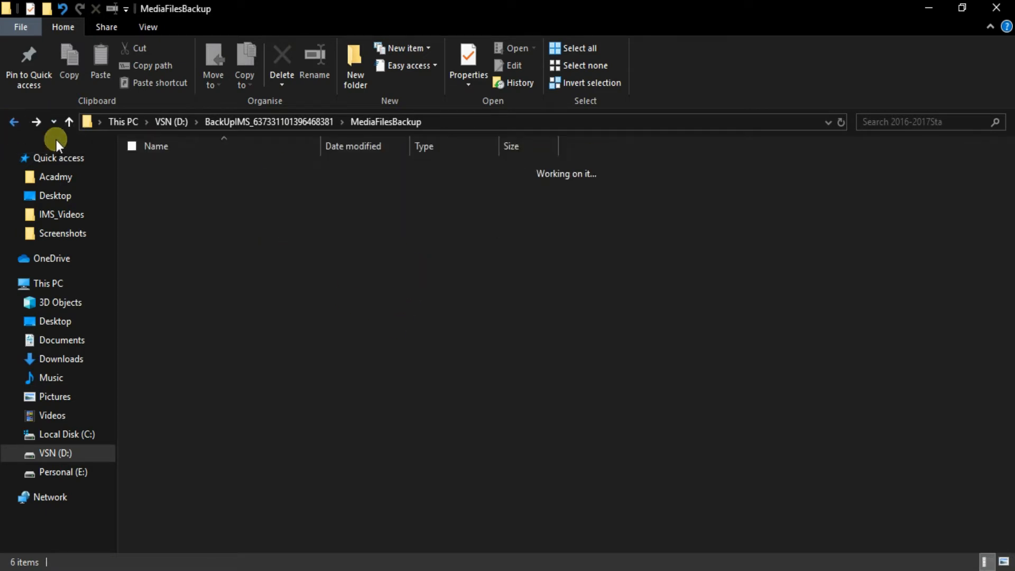
{"action": "double_click", "coordinate": [163, 182]}
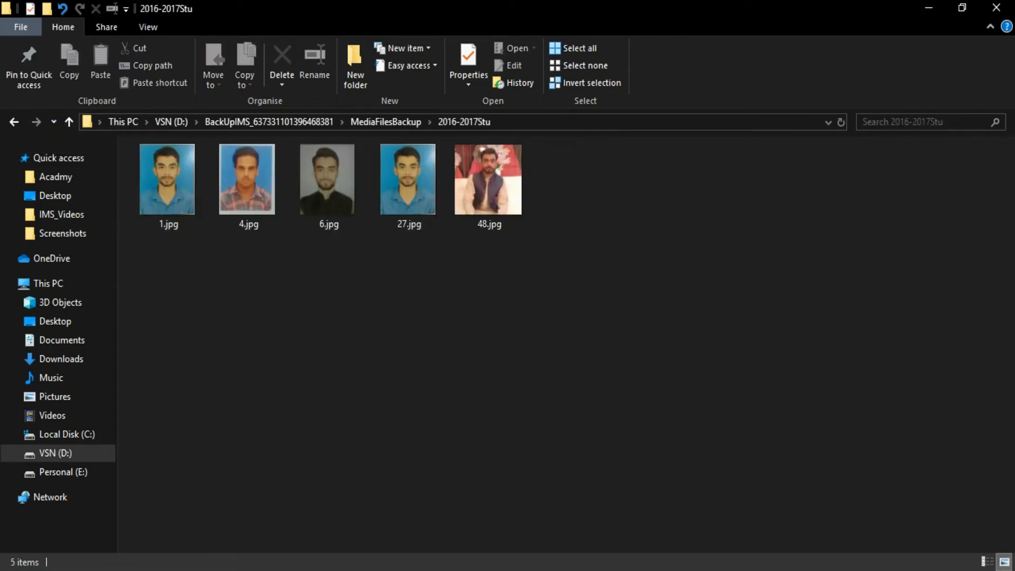
{"action": "left_click", "coordinate": [12, 123]}
{"action": "left_click", "coordinate": [150, 206]}
{"action": "double_click", "coordinate": [150, 207]}
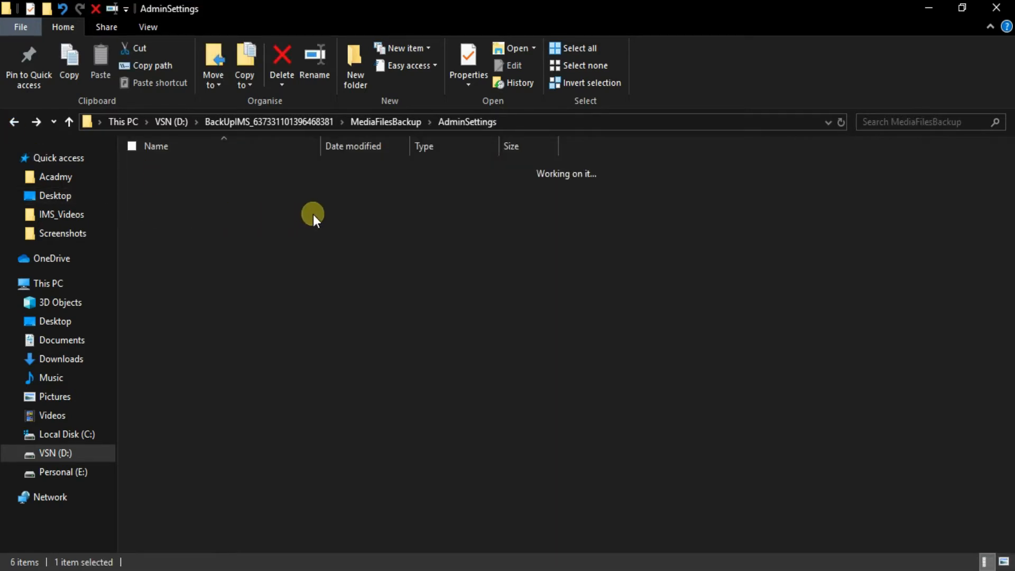
{"action": "left_click", "coordinate": [15, 125]}
{"action": "double_click", "coordinate": [192, 218]}
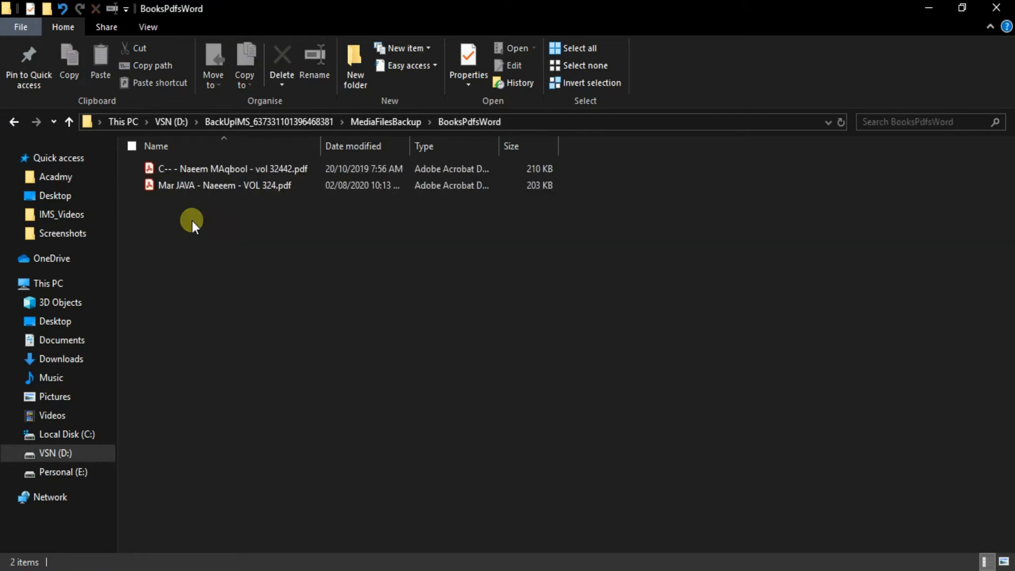
{"action": "left_click", "coordinate": [14, 121]}
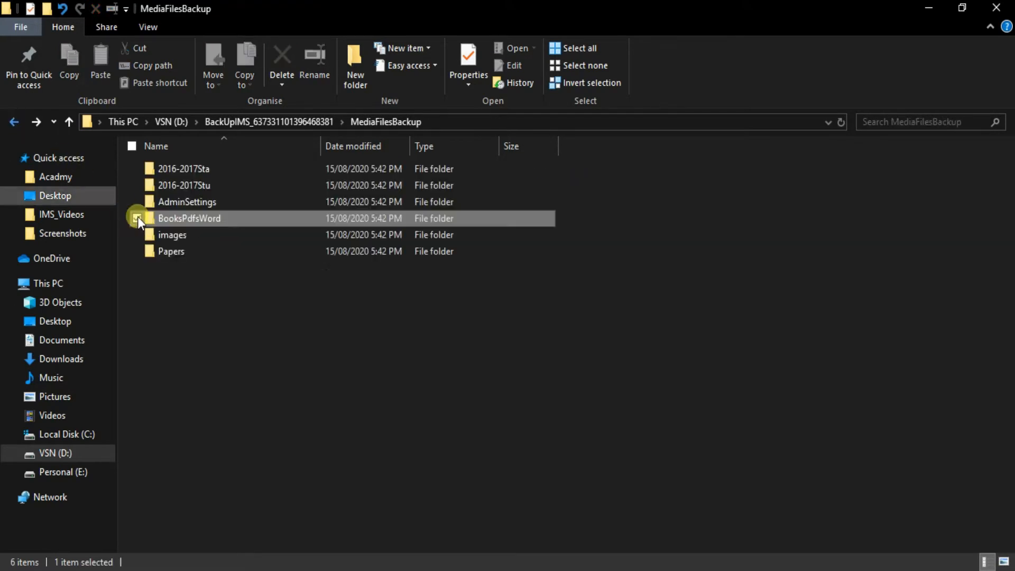
Step: Inspect the images and Papers folders of the media backup and return to the VSN (D:) drive
{"action": "double_click", "coordinate": [158, 233]}
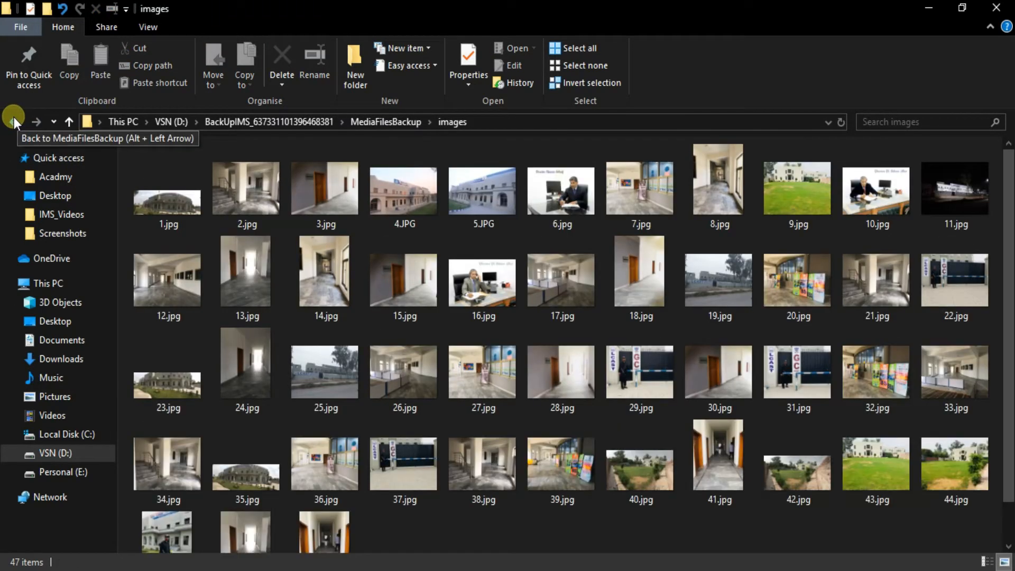
{"action": "scroll", "coordinate": [342, 351], "scroll_direction": "down", "scroll_amount": 1}
{"action": "scroll", "coordinate": [342, 351], "scroll_direction": "up", "scroll_amount": 1}
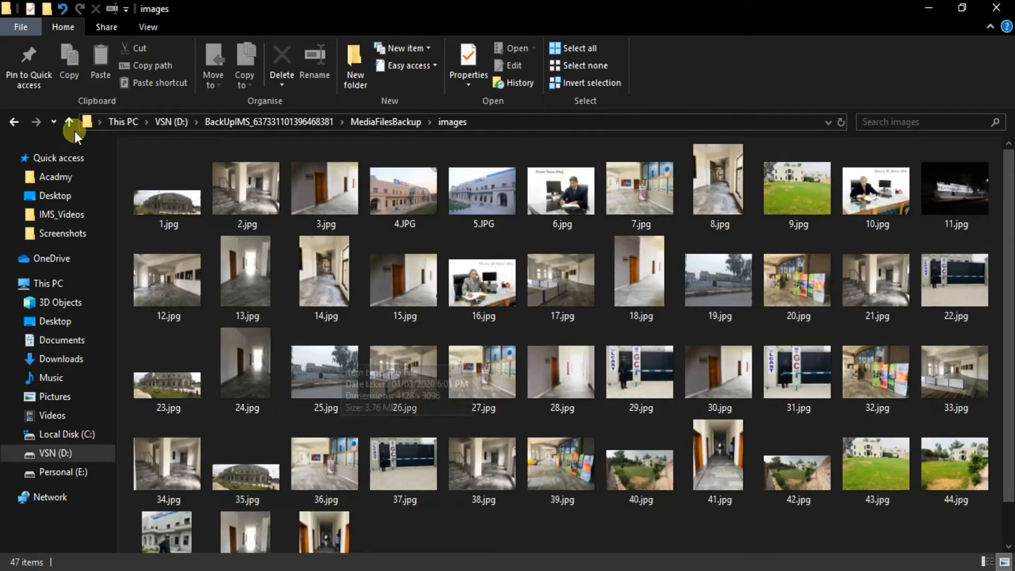
{"action": "left_click", "coordinate": [15, 121]}
{"action": "double_click", "coordinate": [190, 252]}
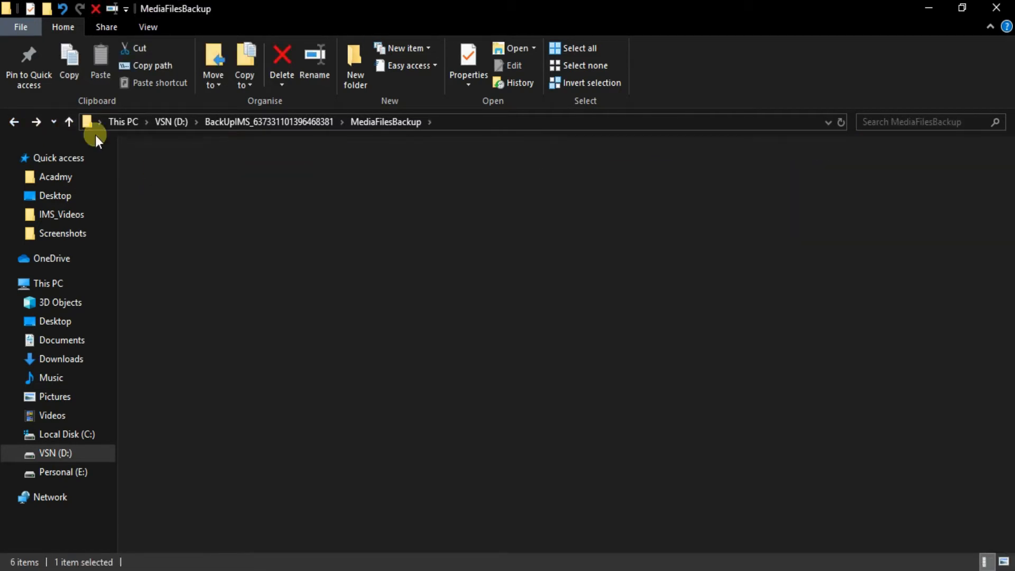
{"action": "left_click", "coordinate": [16, 121]}
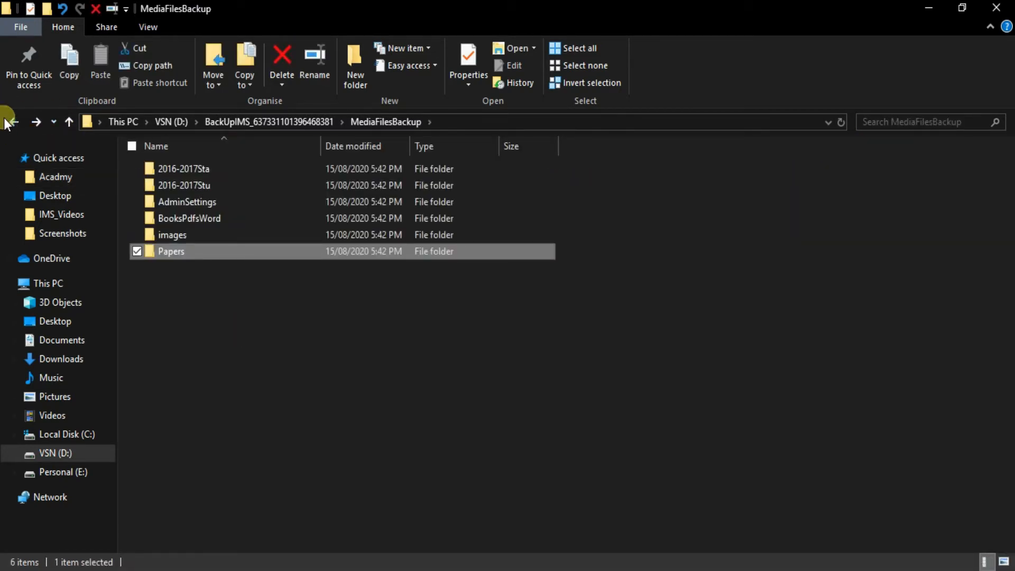
{"action": "left_click", "coordinate": [7, 121]}
{"action": "left_click", "coordinate": [6, 121]}
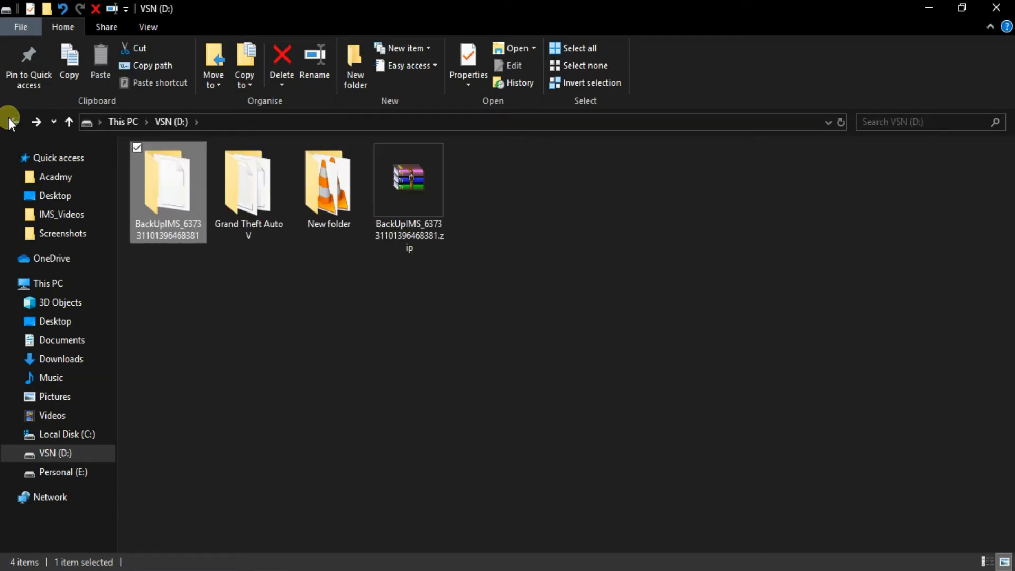
{"action": "left_click", "coordinate": [390, 228]}
{"action": "left_click", "coordinate": [202, 204]}
{"action": "right_click", "coordinate": [171, 178]}
{"action": "left_click", "coordinate": [161, 304]}
{"action": "left_click", "coordinate": [416, 225]}
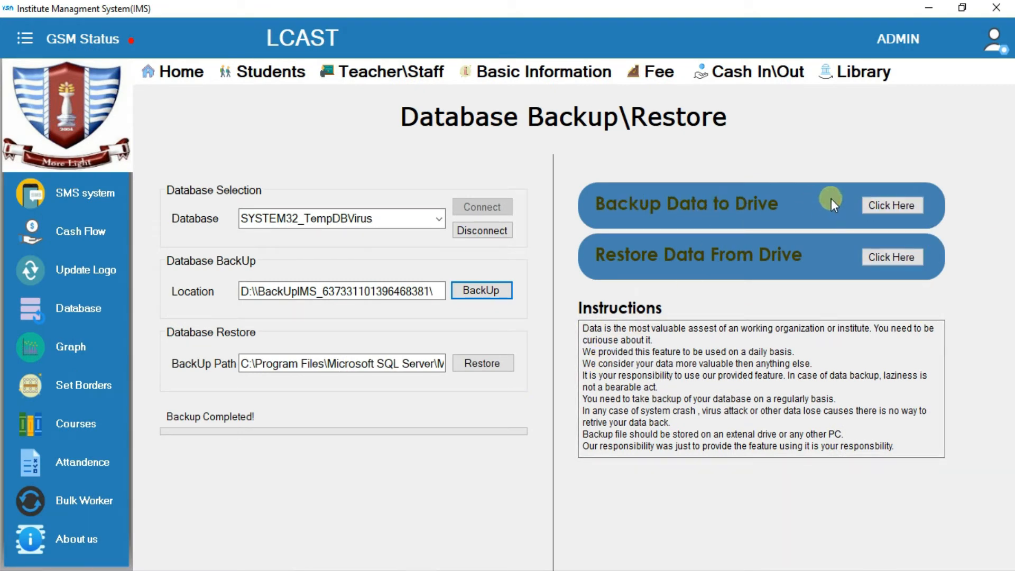
Step: Start Backup Data to Drive in the Institute Management System and choose the VSNs Solutions Google account for sign-in
{"action": "left_click", "coordinate": [891, 205]}
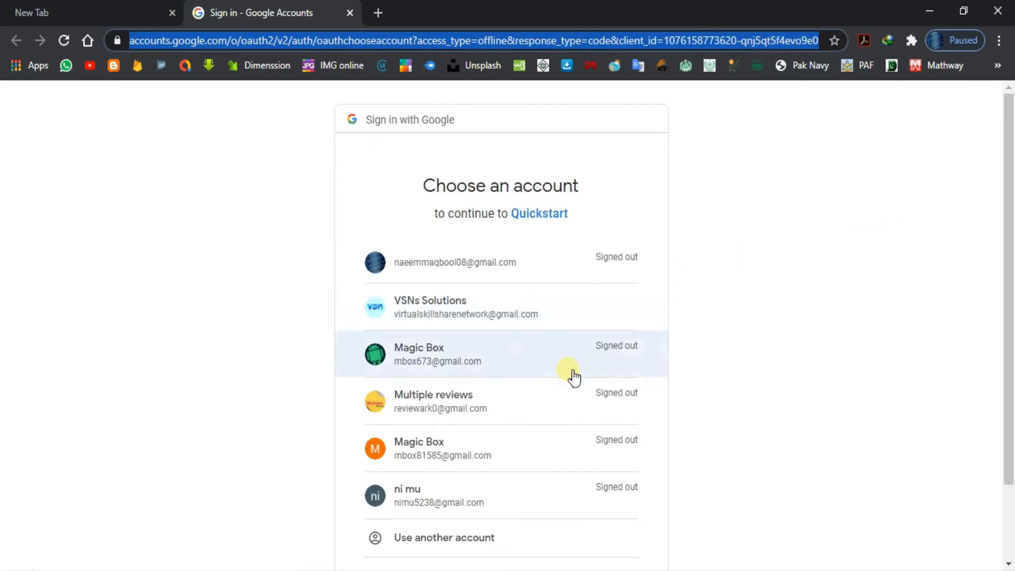
{"action": "scroll", "coordinate": [526, 411], "scroll_direction": "down", "scroll_amount": 1}
{"action": "scroll", "coordinate": [521, 391], "scroll_direction": "up", "scroll_amount": 1}
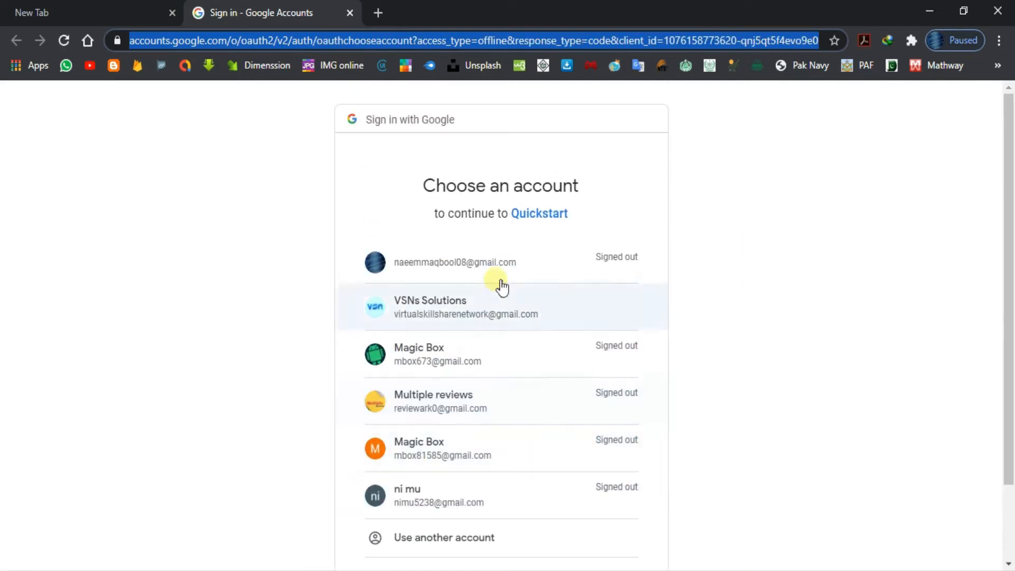
{"action": "left_click", "coordinate": [173, 13]}
{"action": "left_click", "coordinate": [475, 322]}
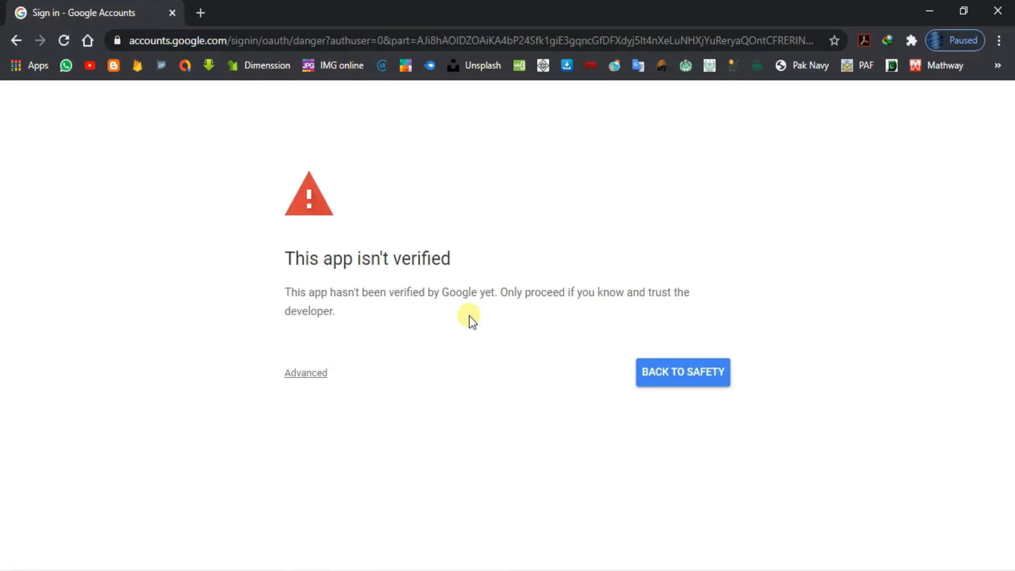
Step: Proceed to the unverified Quickstart app and grant it permission to see, edit, create and delete all Google Drive files
{"action": "left_click", "coordinate": [310, 376]}
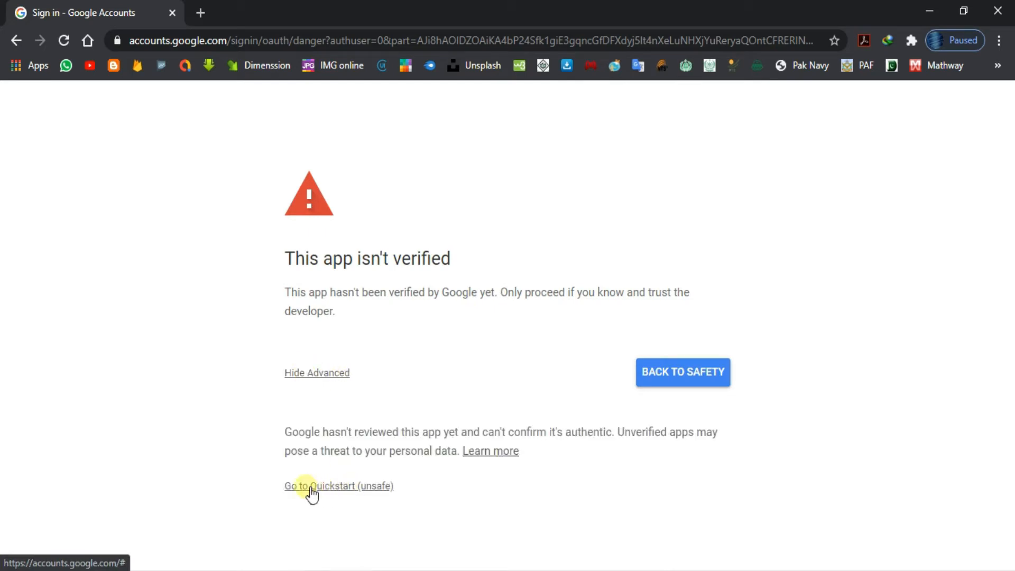
{"action": "left_click", "coordinate": [345, 486]}
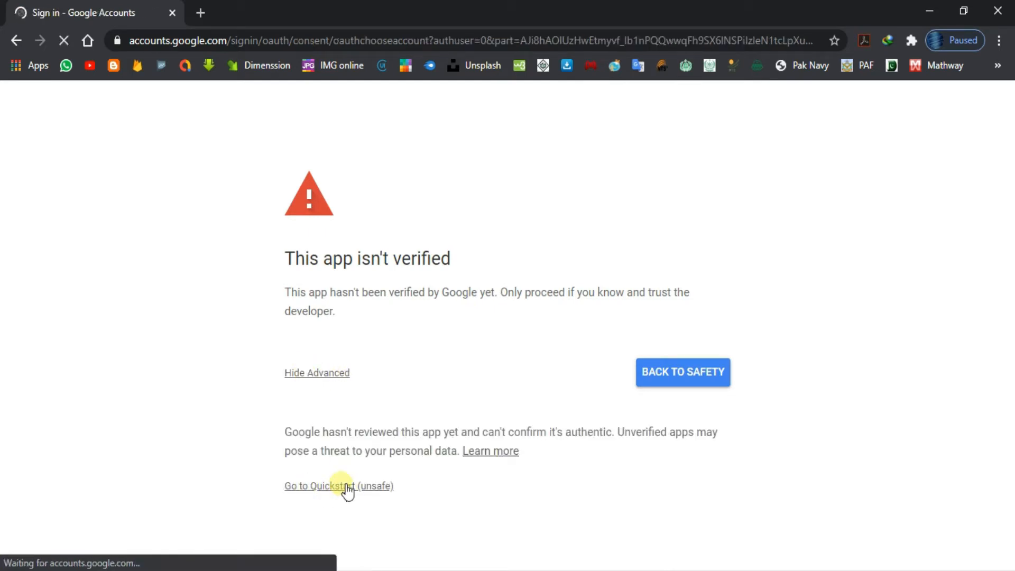
{"action": "left_click", "coordinate": [457, 392]}
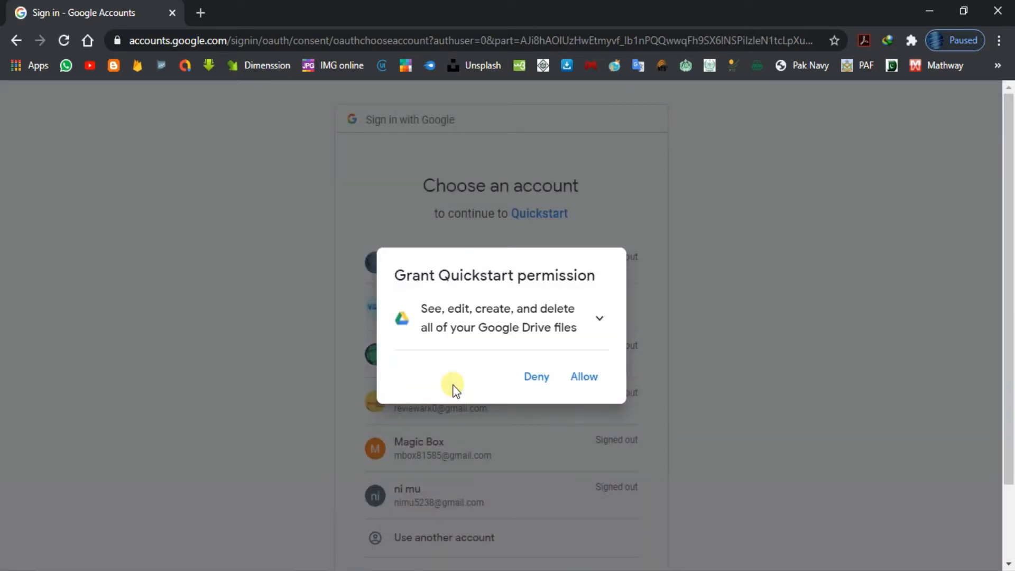
{"action": "left_click", "coordinate": [585, 378]}
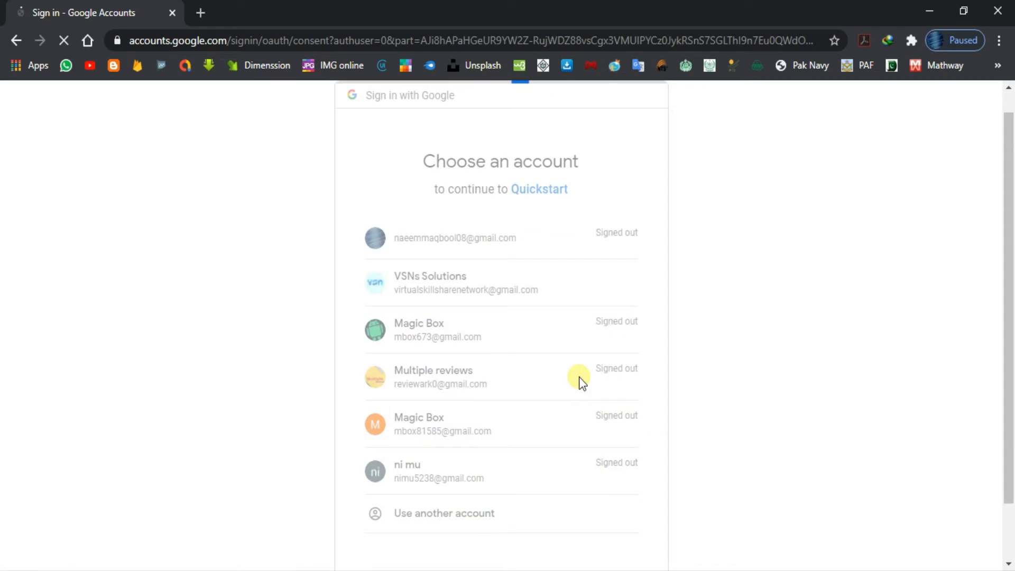
Step: Confirm the Google Drive access choices for Quickstart and close the browser window
{"action": "scroll", "coordinate": [579, 377], "scroll_direction": "down", "scroll_amount": 2}
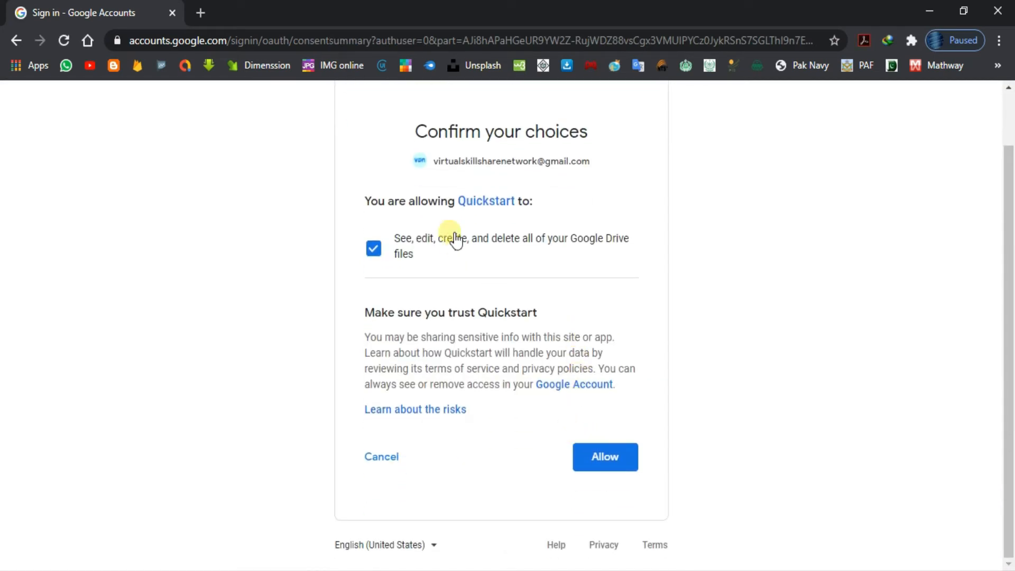
{"action": "left_click", "coordinate": [591, 464]}
{"action": "left_click_drag", "start_coordinate": [422, 148], "coordinate": [590, 140]}
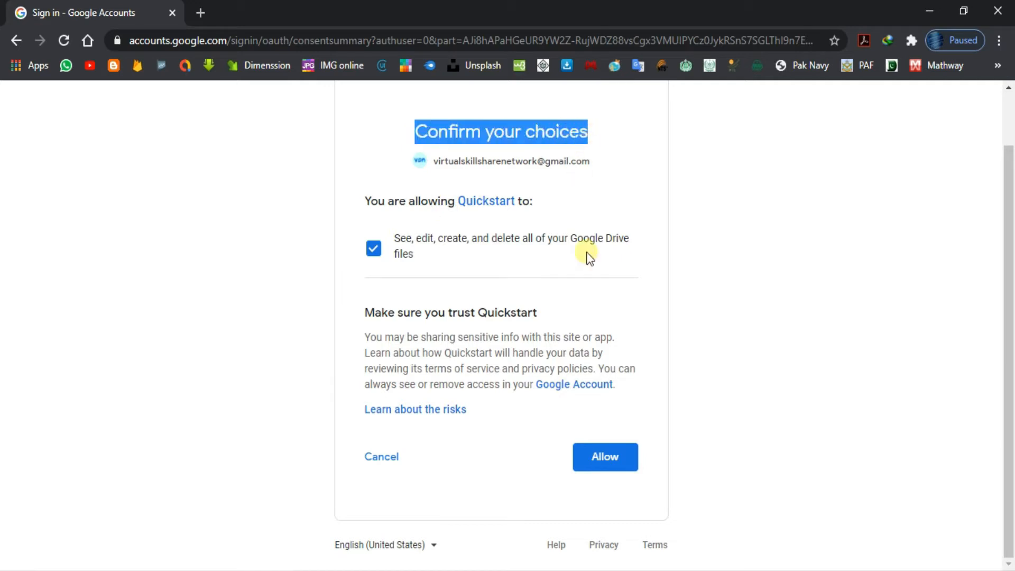
{"action": "left_click", "coordinate": [610, 464]}
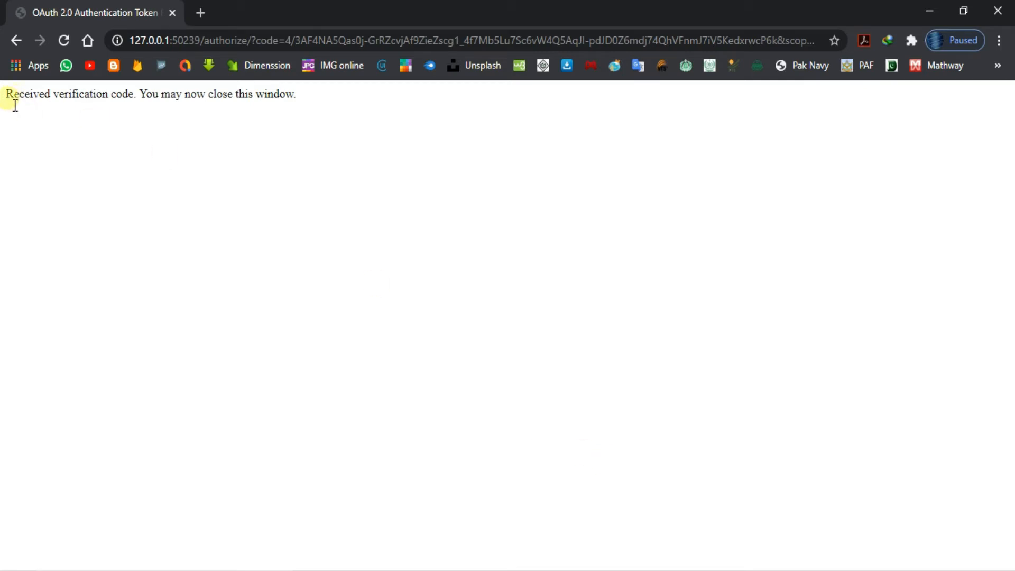
{"action": "left_click_drag", "start_coordinate": [6, 95], "coordinate": [470, 252]}
{"action": "left_click", "coordinate": [998, 11]}
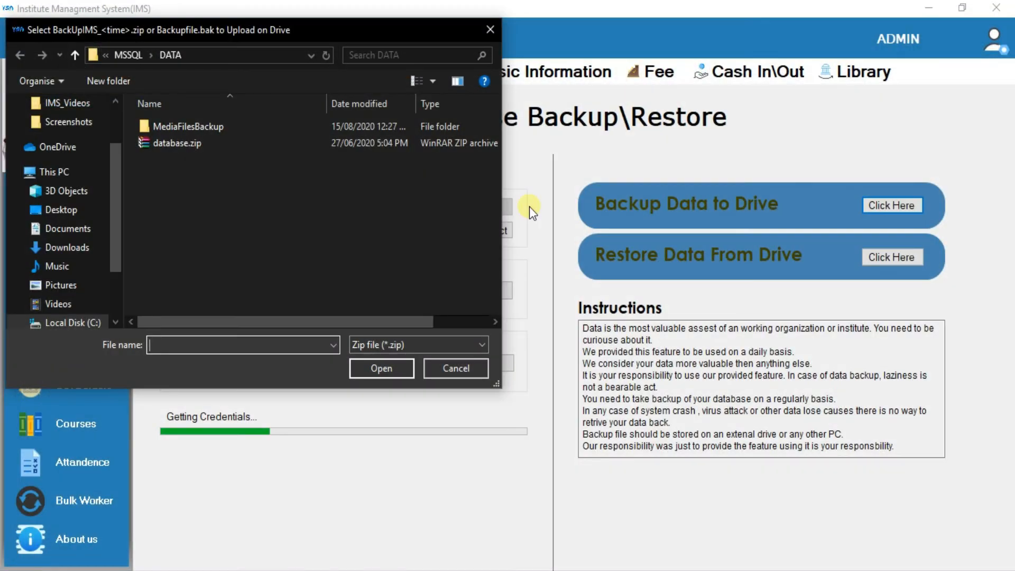
Step: Upload BackUpIMS_637331101396468381.zip from the VSN (D:) drive to Google Drive
{"action": "left_click_drag", "start_coordinate": [217, 28], "coordinate": [460, 102]}
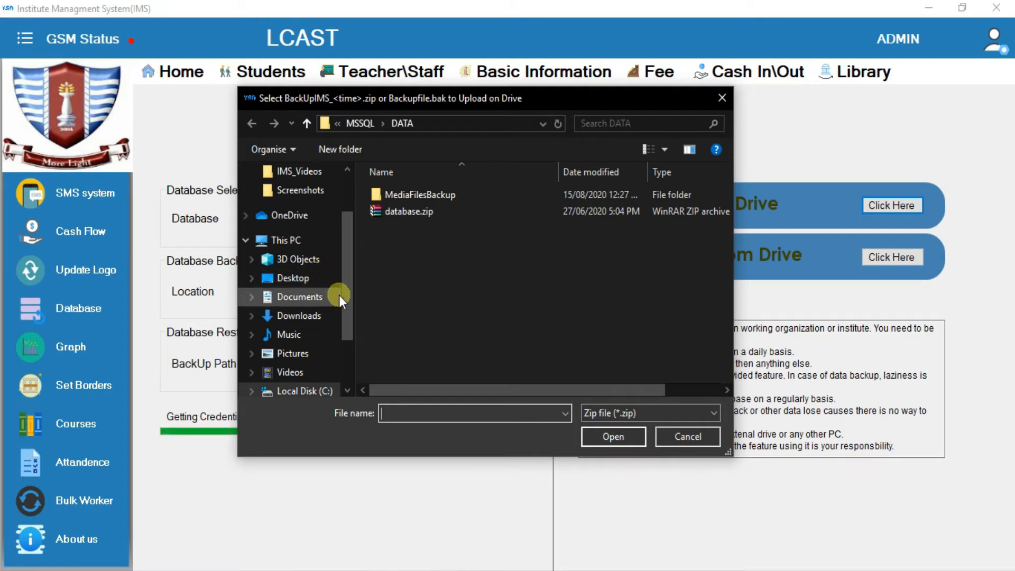
{"action": "scroll", "coordinate": [343, 304], "scroll_direction": "down", "scroll_amount": 1}
{"action": "scroll", "coordinate": [343, 304], "scroll_direction": "down", "scroll_amount": 1}
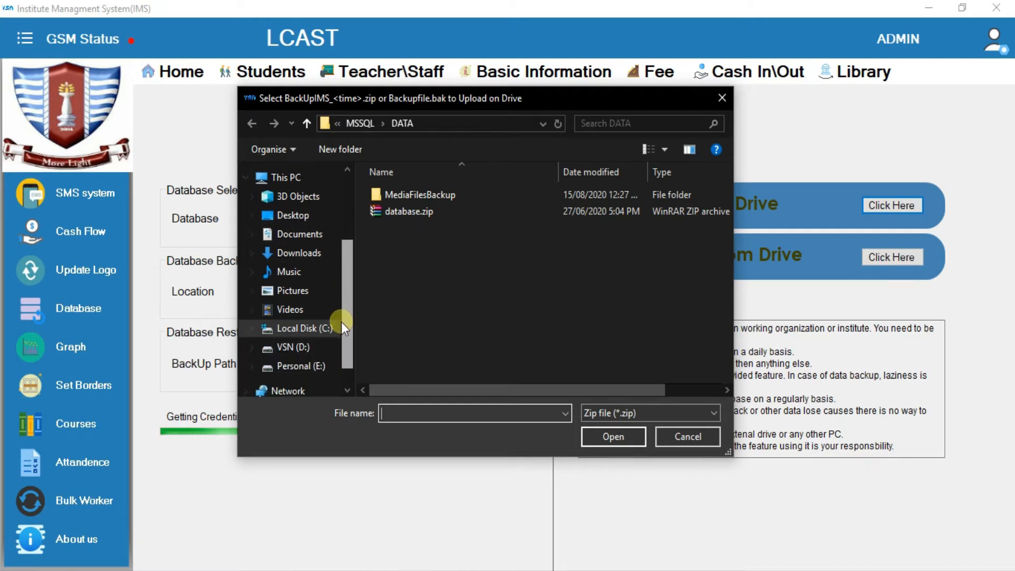
{"action": "left_click", "coordinate": [294, 347]}
{"action": "left_click", "coordinate": [655, 231]}
{"action": "left_click", "coordinate": [615, 440]}
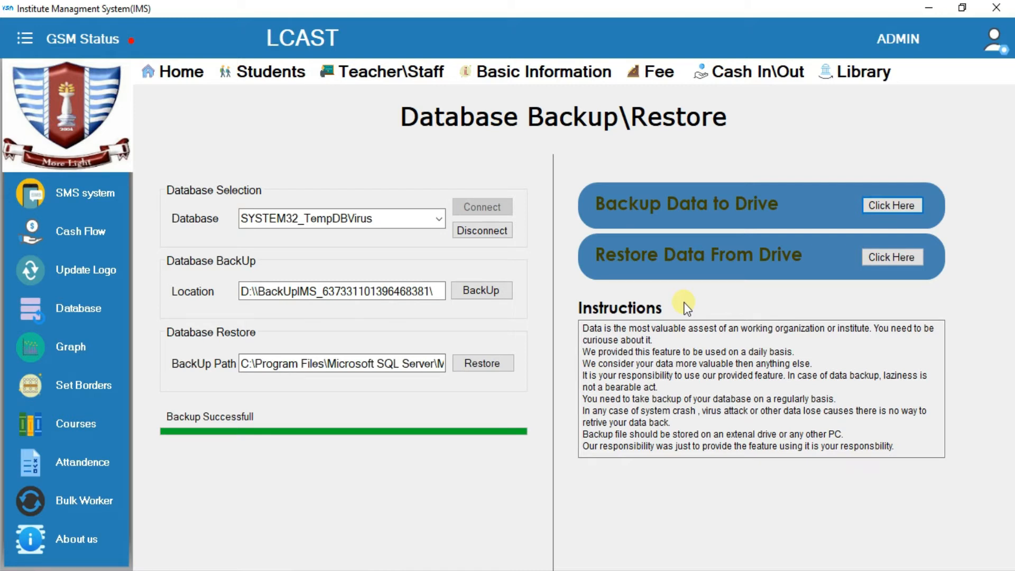
{"action": "left_click", "coordinate": [924, 7]}
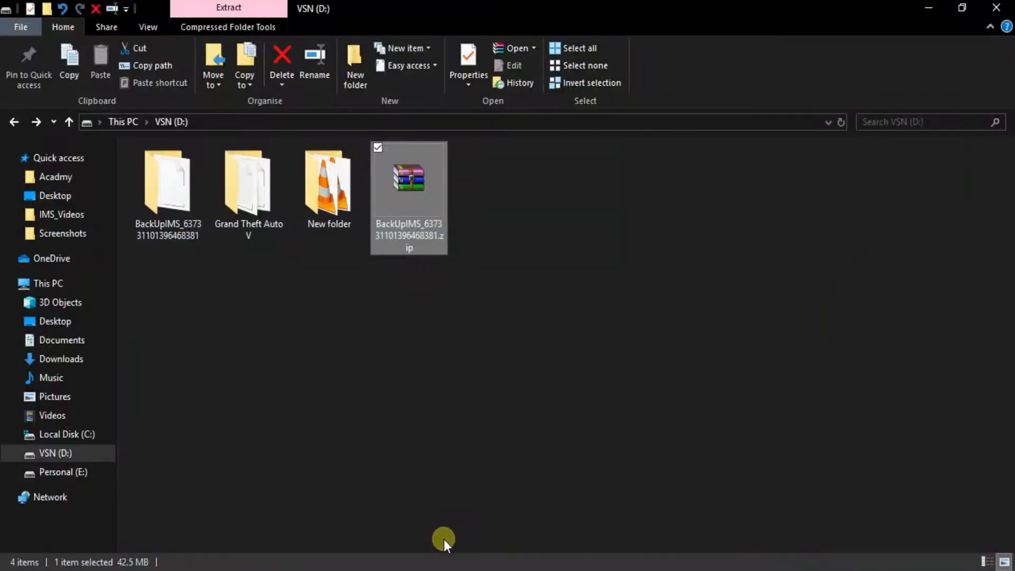
{"action": "left_click", "coordinate": [283, 537]}
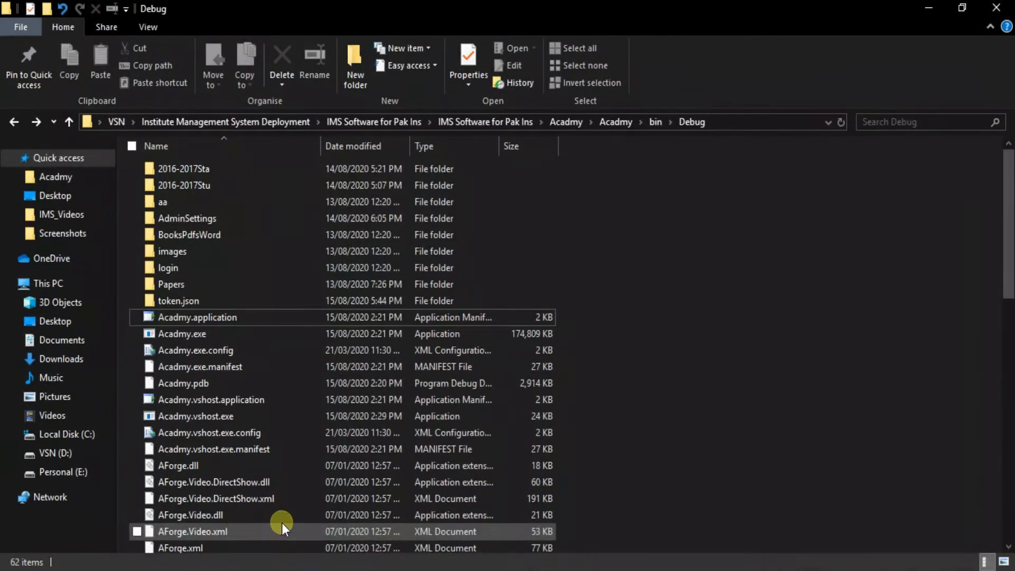
{"action": "mouse_move", "coordinate": [347, 569]}
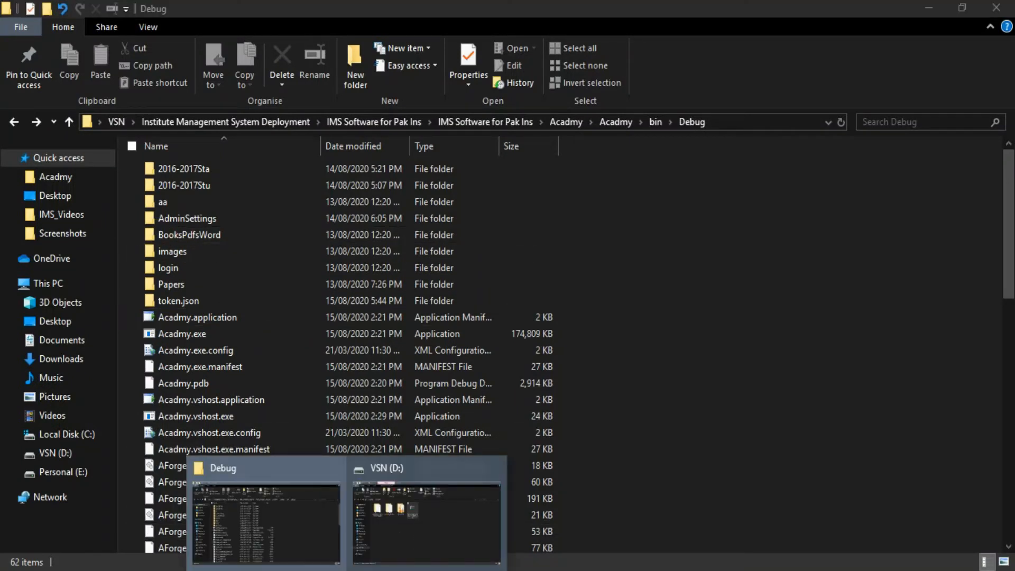
{"action": "left_click", "coordinate": [393, 526]}
{"action": "double_click", "coordinate": [176, 226]}
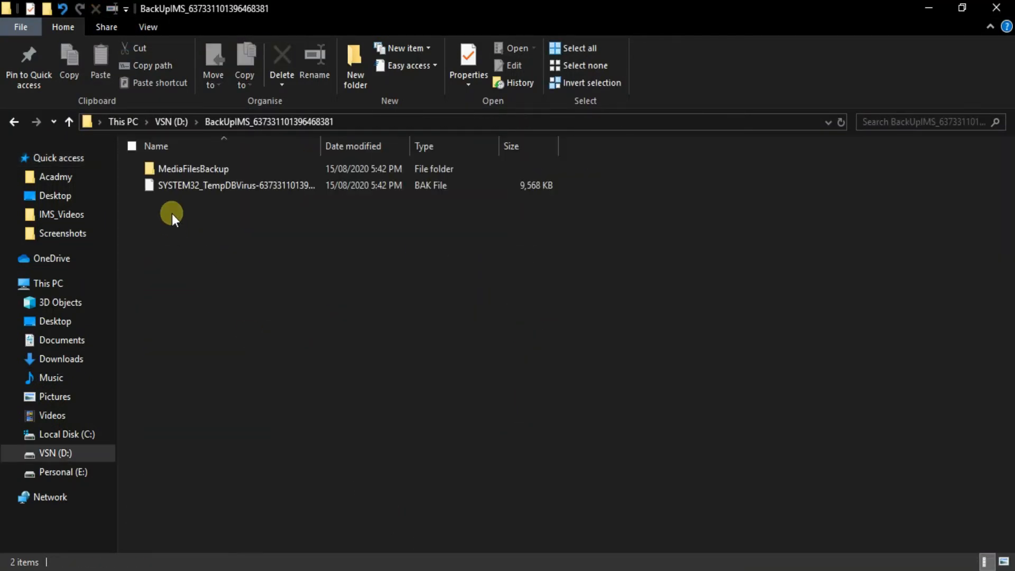
{"action": "double_click", "coordinate": [165, 170]}
{"action": "left_click_drag", "start_coordinate": [174, 266], "coordinate": [158, 168]}
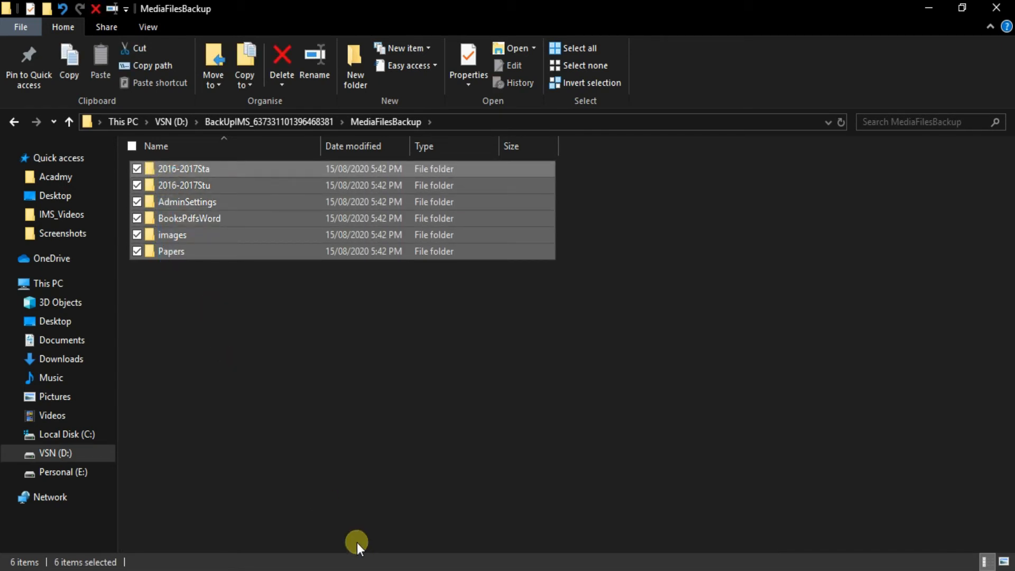
Step: Delete the 2016-2017Sta and 2016-2017Stu folders from the program's Debug folder
{"action": "left_click", "coordinate": [329, 562]}
{"action": "left_click", "coordinate": [280, 529]}
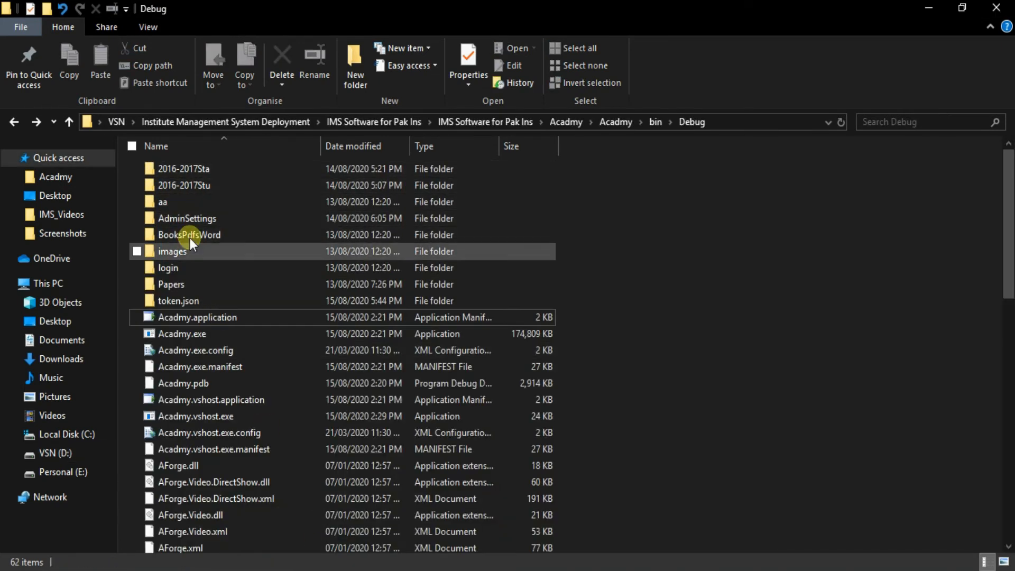
{"action": "left_click", "coordinate": [140, 169]}
{"action": "left_click", "coordinate": [161, 185], "text": "ctrl"}
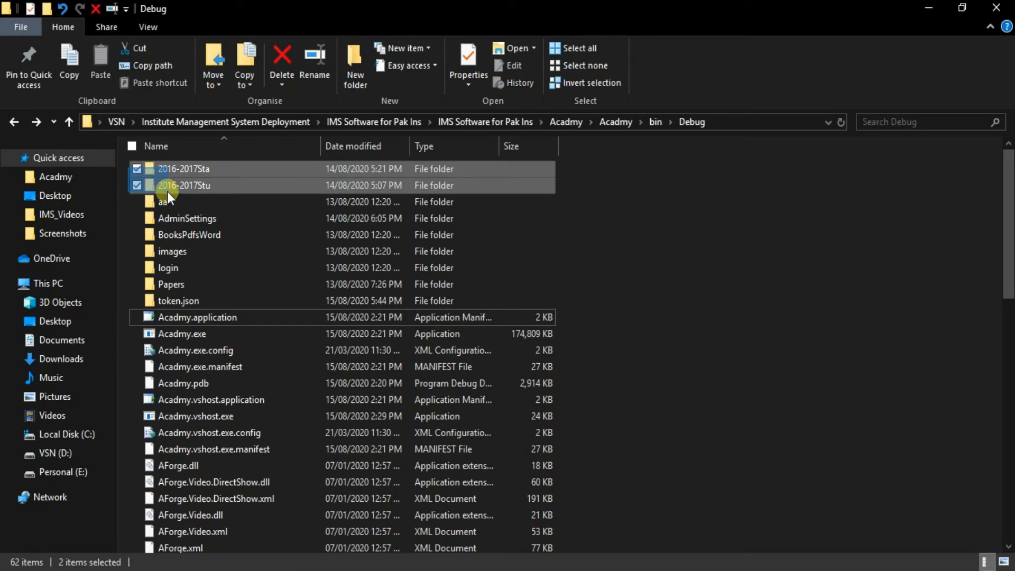
{"action": "key", "text": "Delete"}
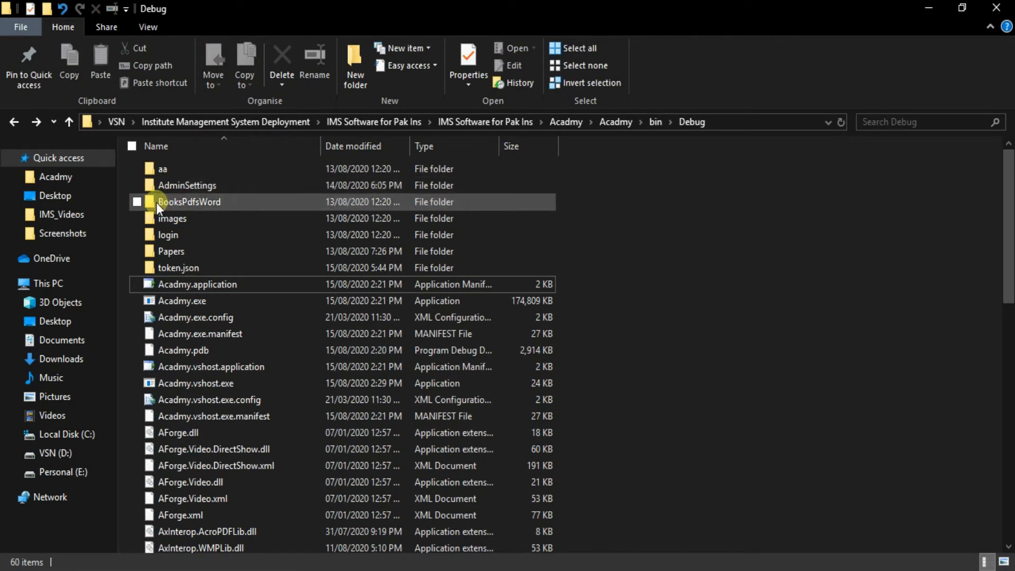
Step: Delete the AdminSettings and BooksPdfsWord folders from the Debug folder
{"action": "left_click_drag", "start_coordinate": [126, 184], "coordinate": [206, 218]}
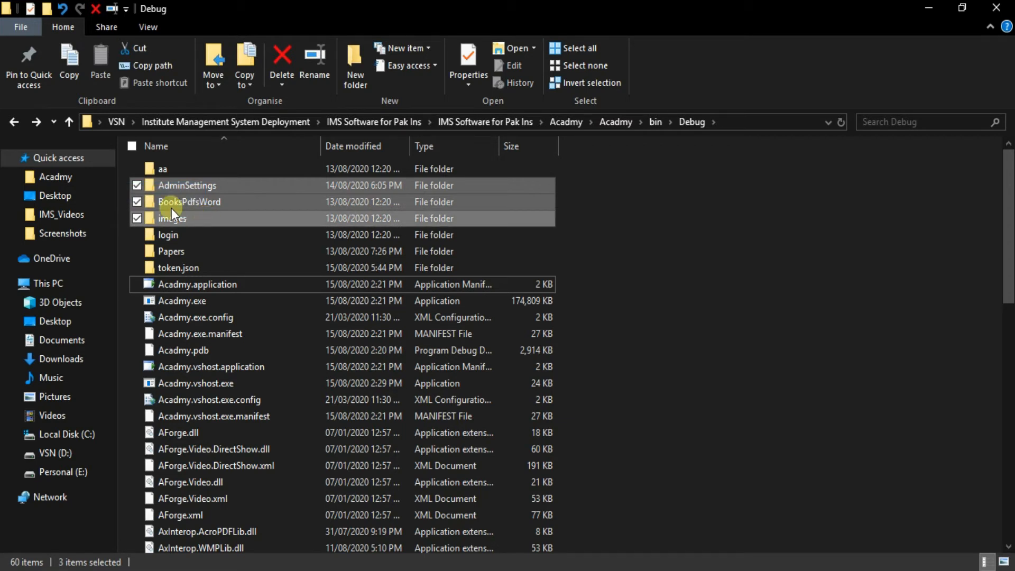
{"action": "left_click", "coordinate": [123, 184]}
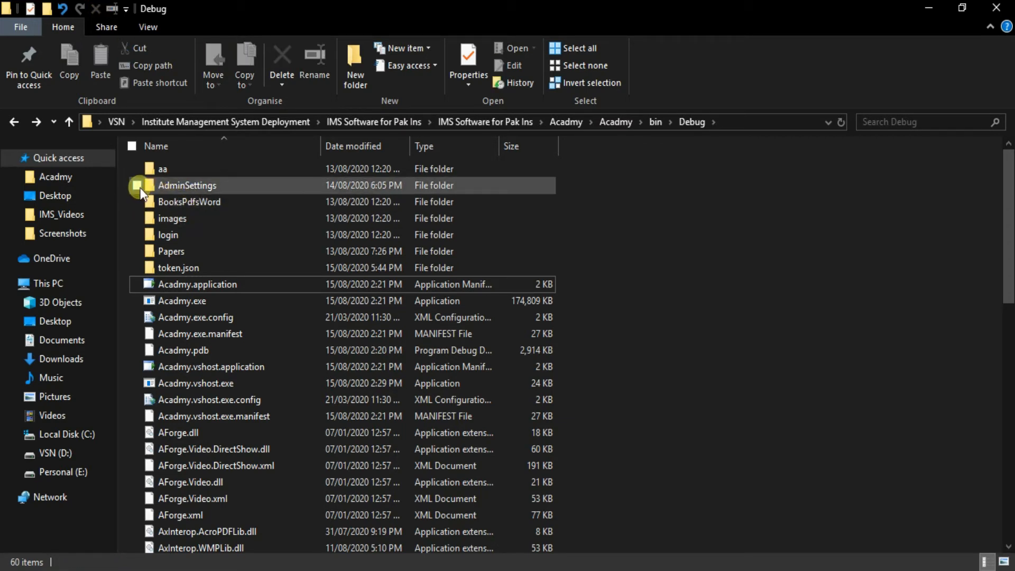
{"action": "left_click_drag", "start_coordinate": [125, 185], "coordinate": [188, 203]}
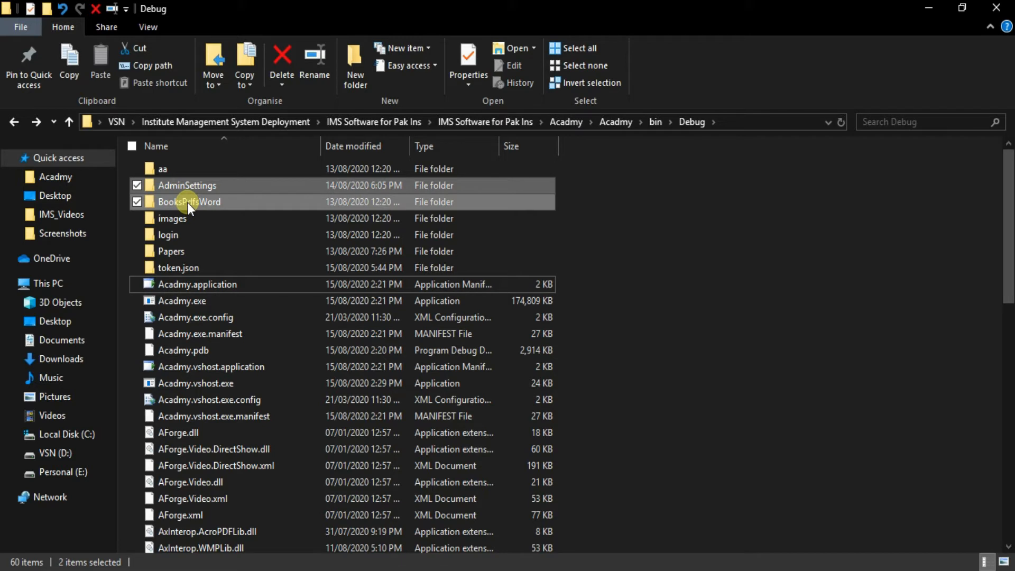
{"action": "key", "text": "Delete"}
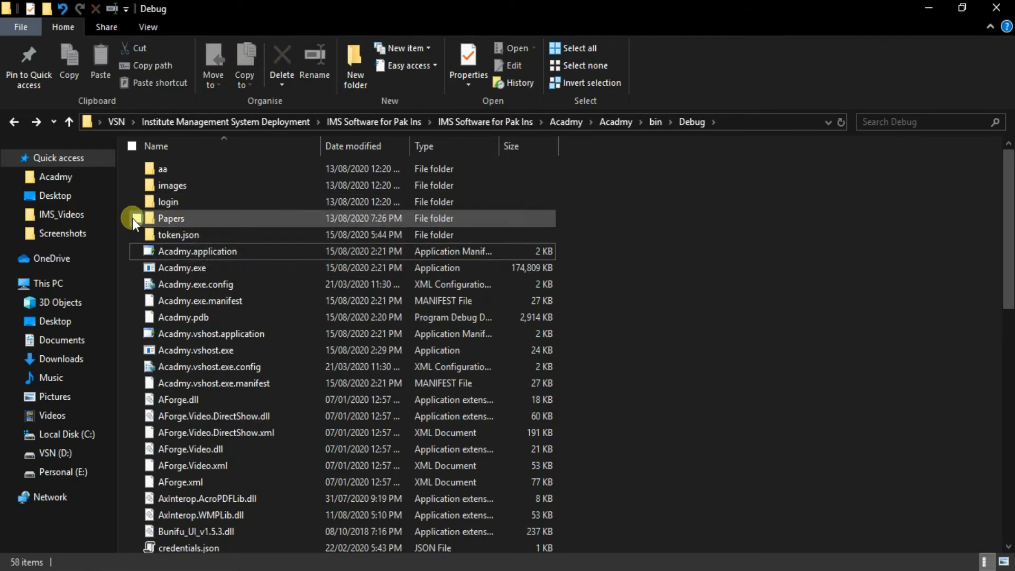
Step: Delete the Papers folder from Debug, check the remaining media folders against MediaFilesBackup, and delete the images folder too
{"action": "left_click", "coordinate": [135, 217]}
{"action": "key", "text": "Delete"}
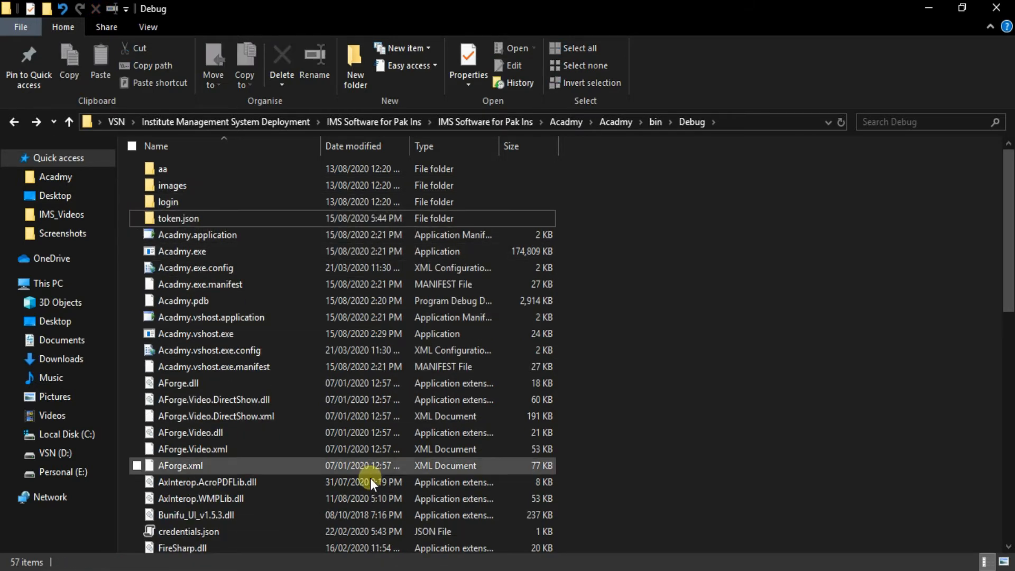
{"action": "left_click", "coordinate": [390, 555]}
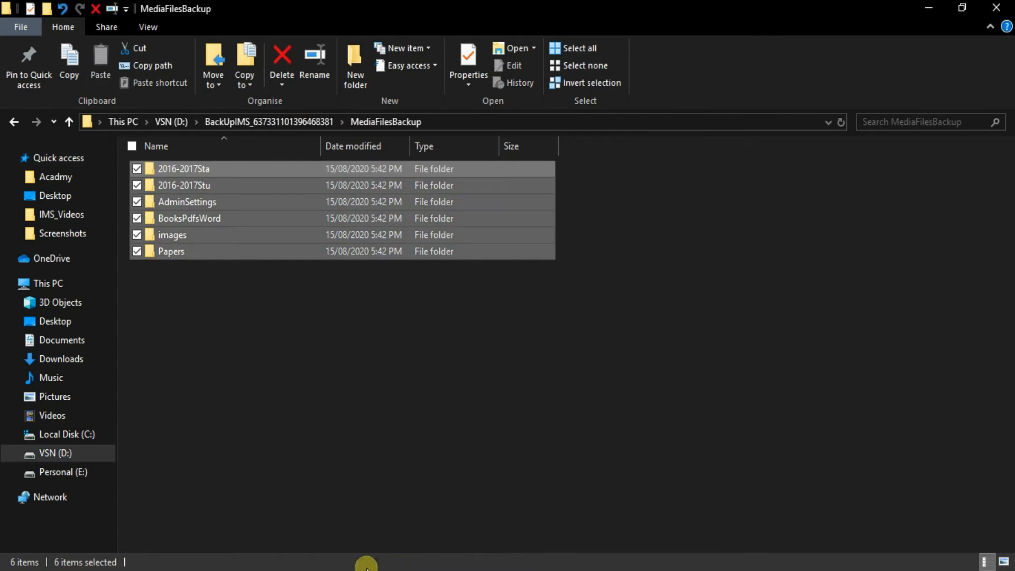
{"action": "left_click", "coordinate": [264, 503]}
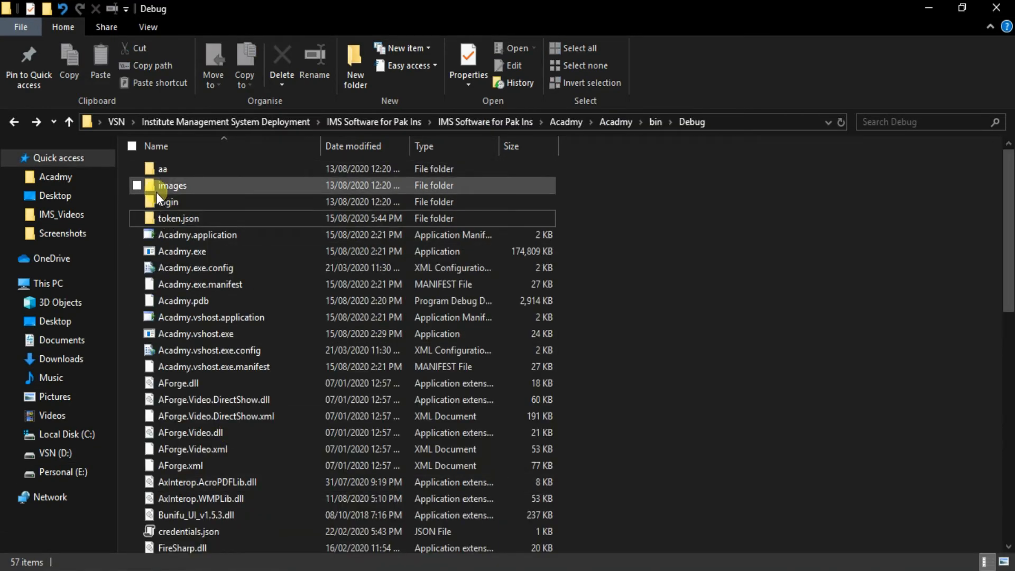
{"action": "left_click", "coordinate": [139, 188]}
{"action": "key", "text": "Delete"}
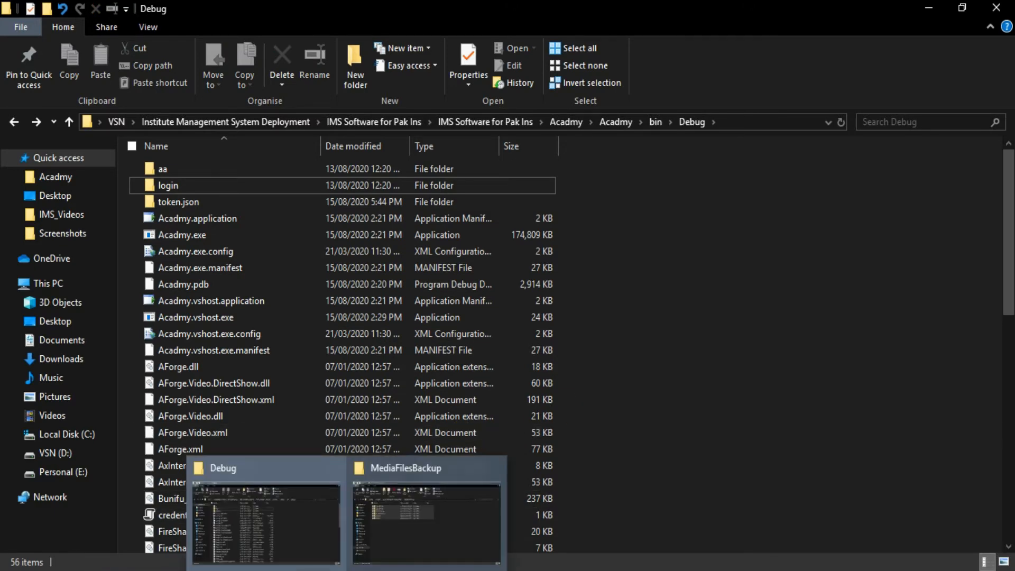
{"action": "left_click", "coordinate": [338, 570]}
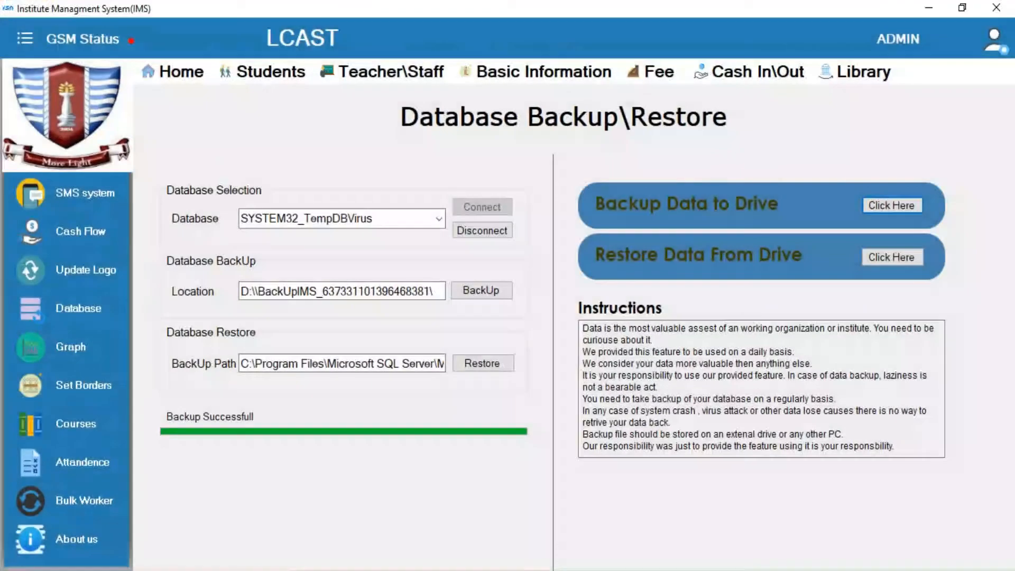
{"action": "left_click", "coordinate": [482, 366]}
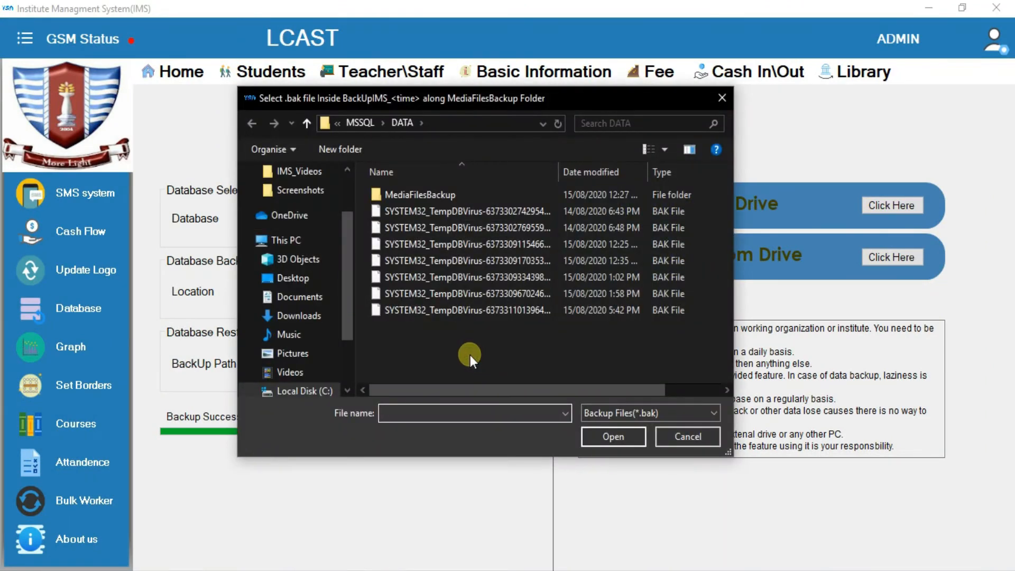
{"action": "scroll", "coordinate": [342, 316], "scroll_direction": "down", "scroll_amount": 2}
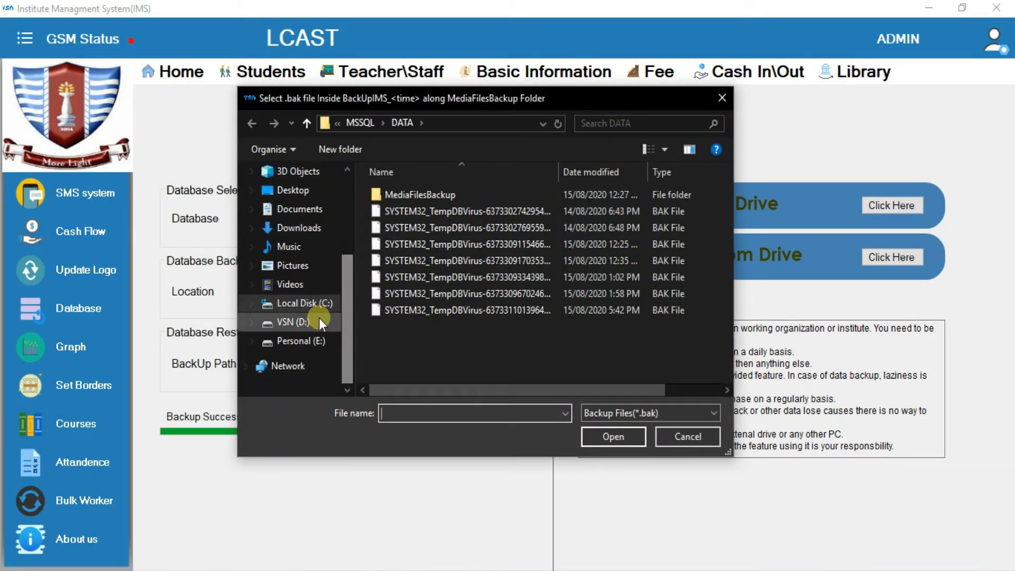
{"action": "left_click", "coordinate": [312, 323]}
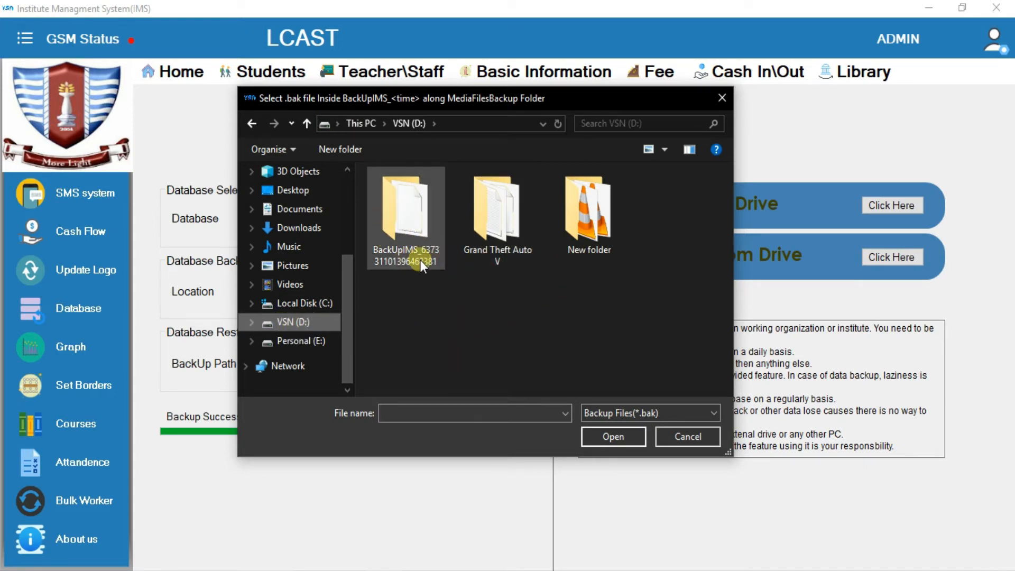
{"action": "double_click", "coordinate": [409, 244]}
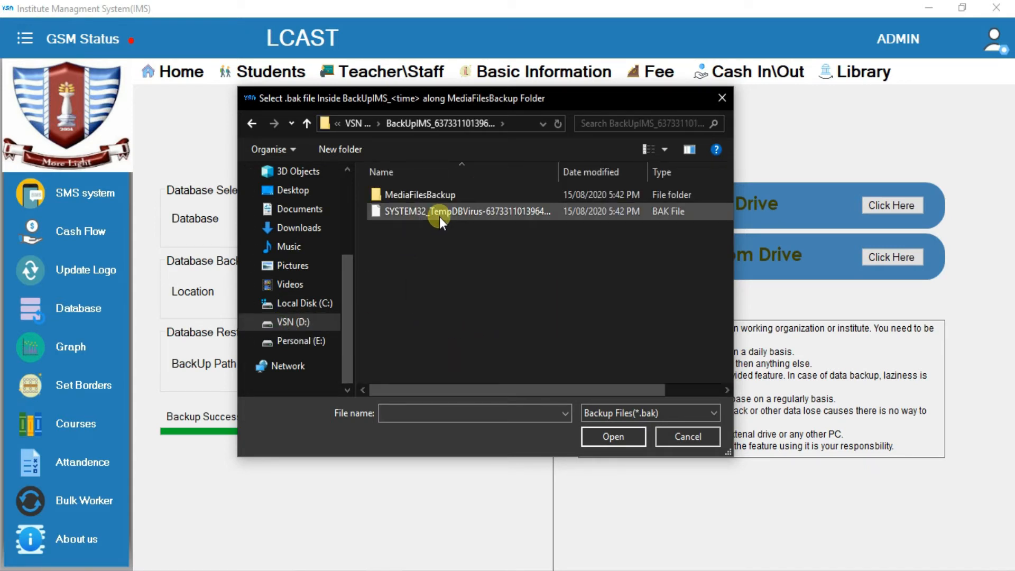
{"action": "left_click", "coordinate": [456, 213]}
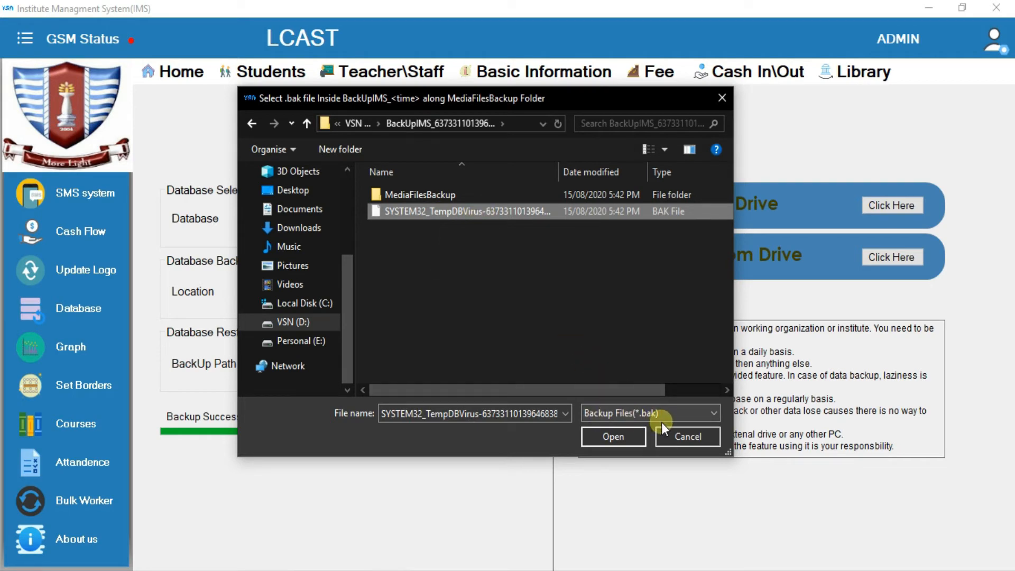
{"action": "left_click", "coordinate": [592, 438]}
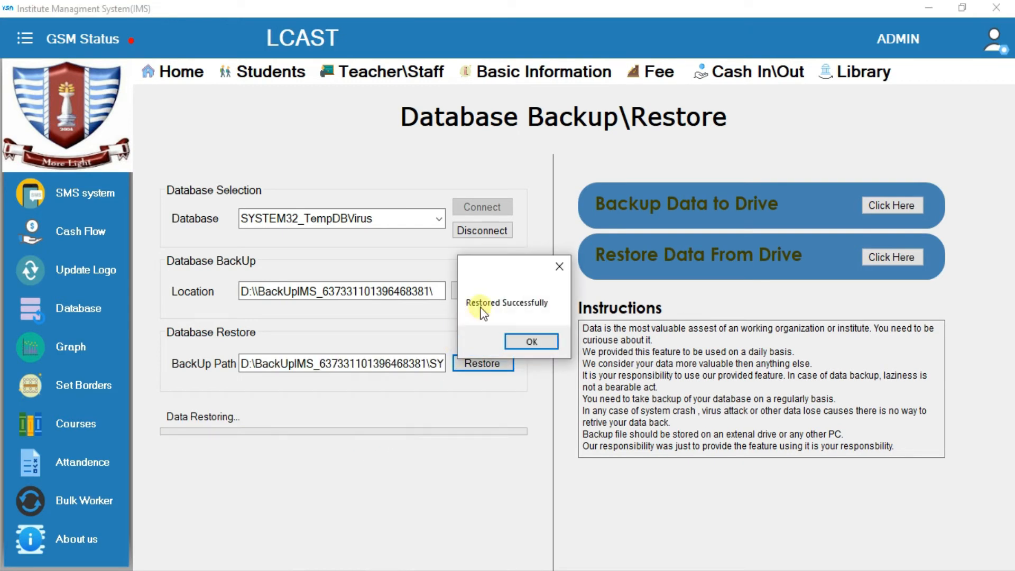
{"action": "left_click", "coordinate": [529, 344]}
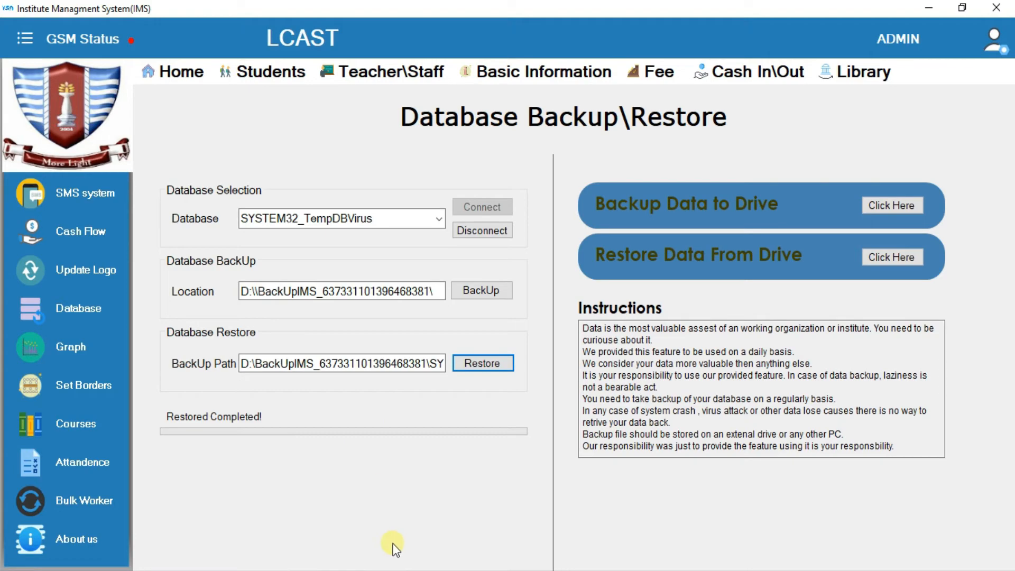
Step: In the Debug folder in File Explorer, refresh the listing and check the restored media folders, including 2016-2017Stu, AdminSettings and BooksPdfsWord
{"action": "mouse_move", "coordinate": [275, 570]}
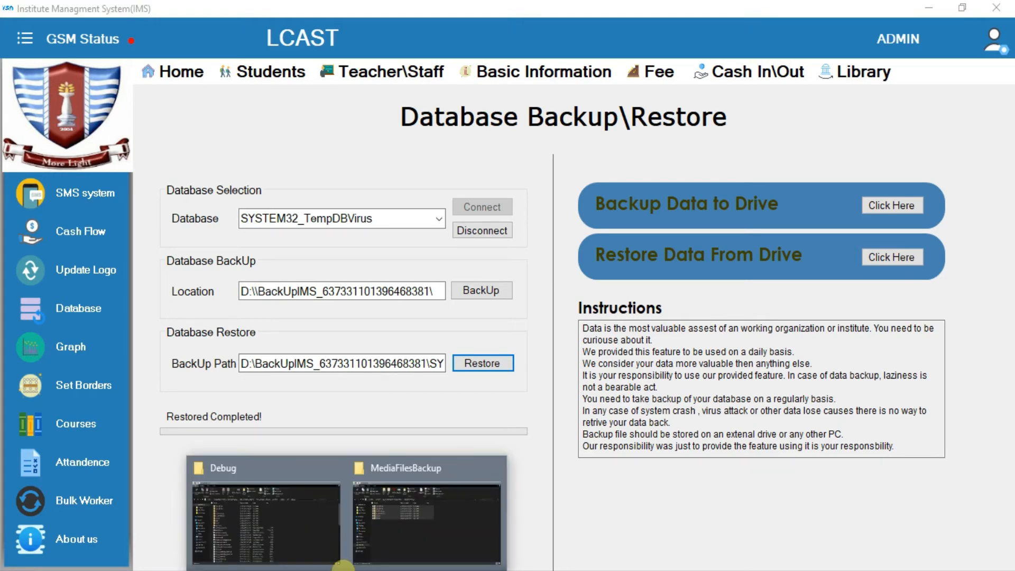
{"action": "left_click", "coordinate": [275, 537]}
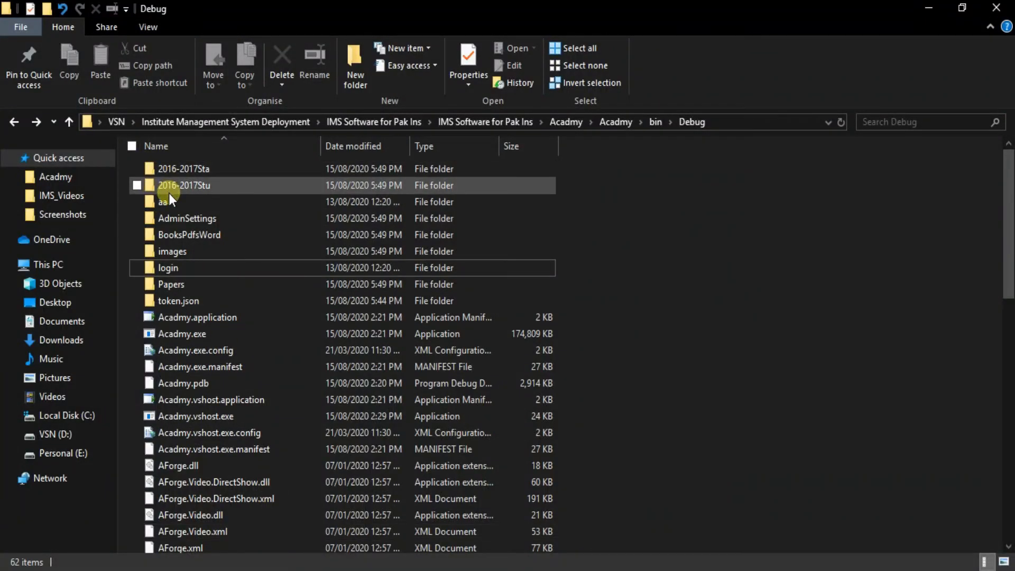
{"action": "right_click", "coordinate": [810, 257]}
{"action": "left_click", "coordinate": [840, 312]}
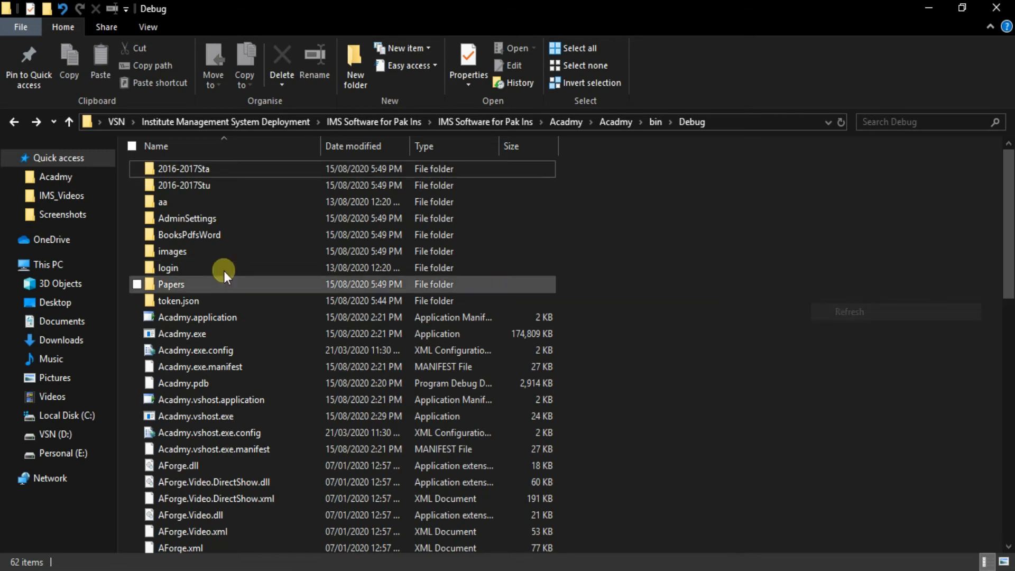
{"action": "left_click", "coordinate": [150, 172]}
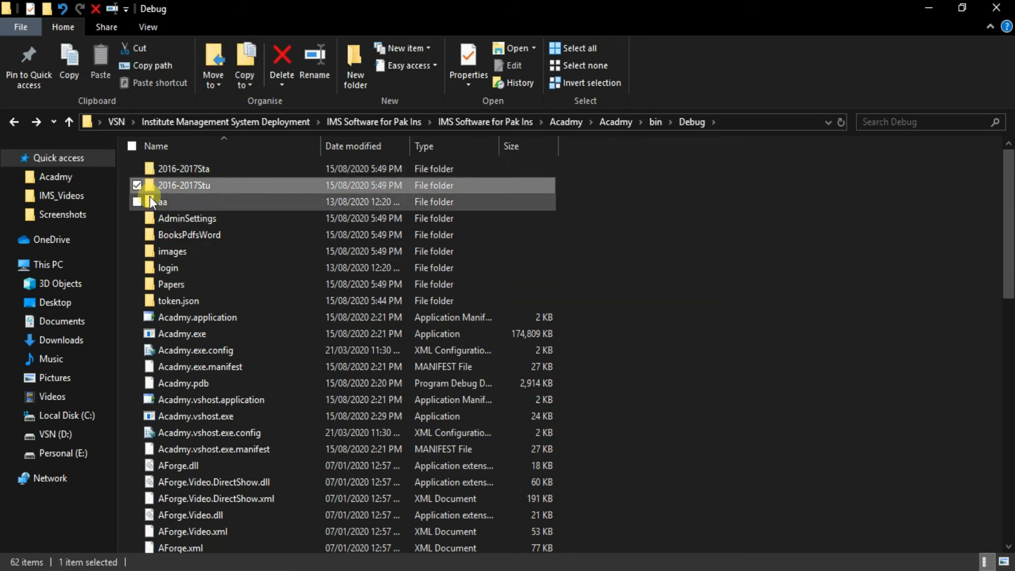
{"action": "left_click", "coordinate": [154, 217]}
{"action": "left_click", "coordinate": [158, 234]}
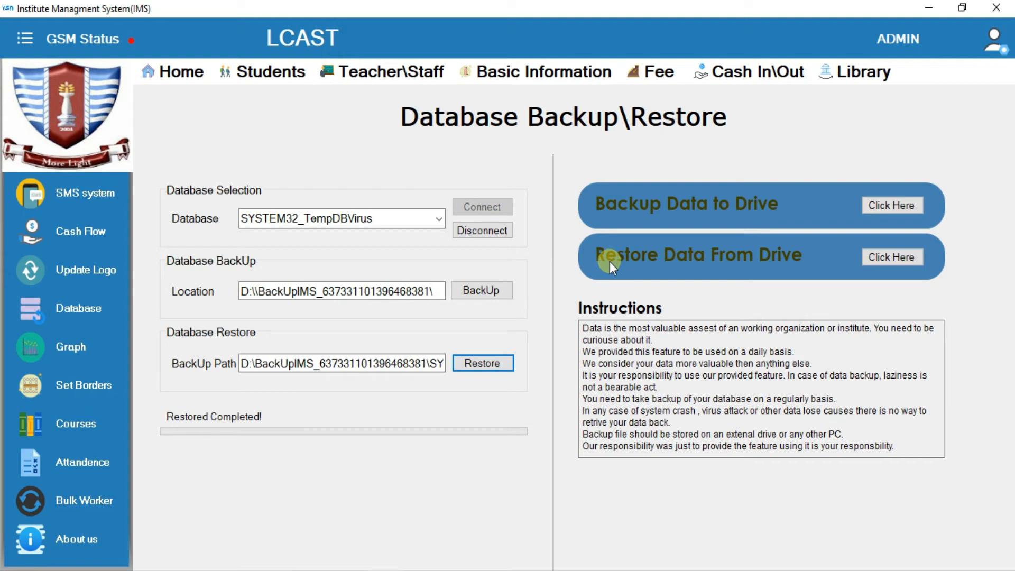
Step: In the Institute Management System, restore the data from Drive, creating a Desktop folder named b as the download location, and close the progress dialog
{"action": "left_click", "coordinate": [894, 259]}
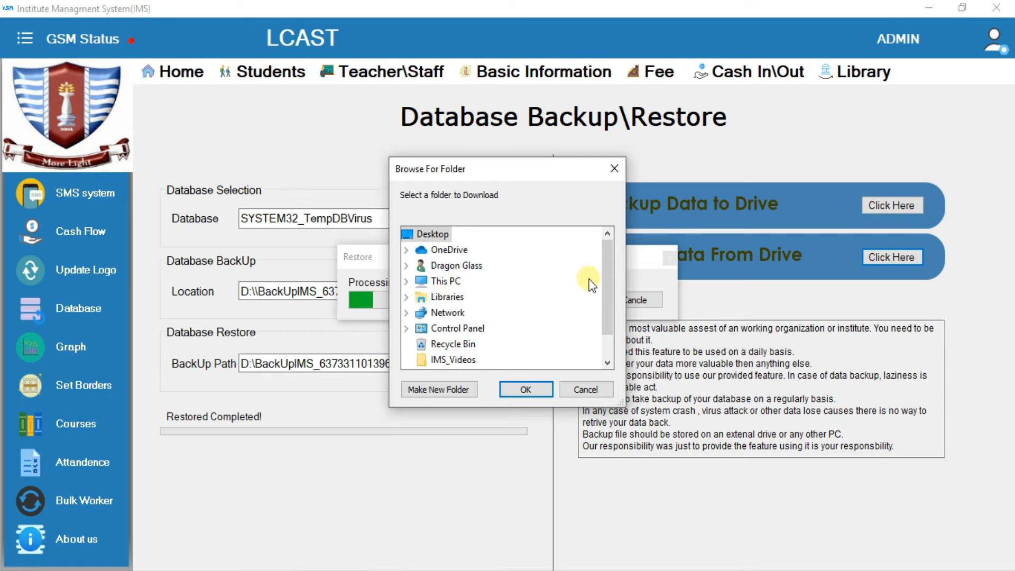
{"action": "mouse_move", "coordinate": [610, 266]}
{"action": "left_mouse_down"}
{"action": "mouse_move", "coordinate": [610, 331]}
{"action": "mouse_move", "coordinate": [611, 263]}
{"action": "left_mouse_up"}
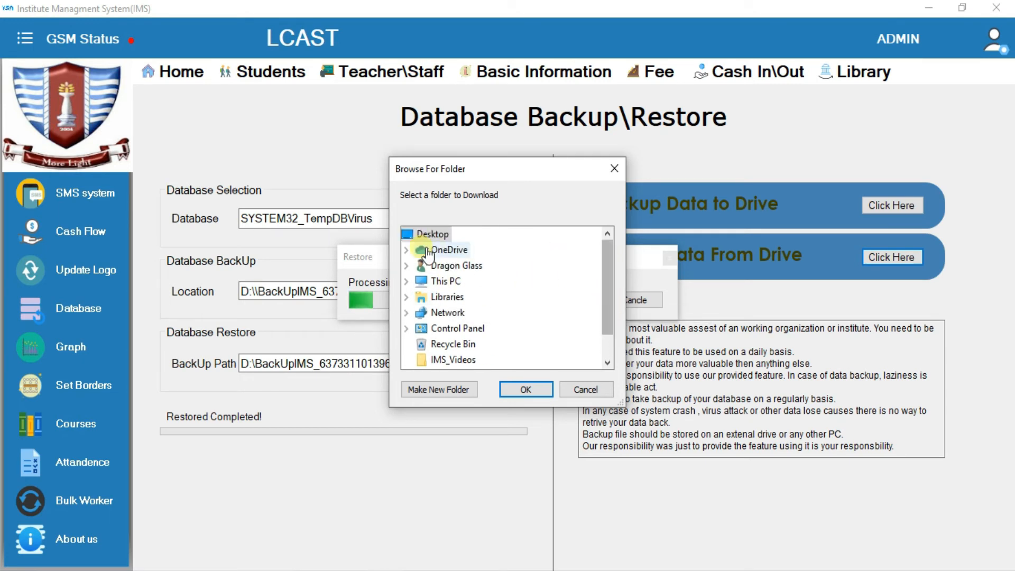
{"action": "left_click_drag", "start_coordinate": [605, 271], "coordinate": [605, 305]}
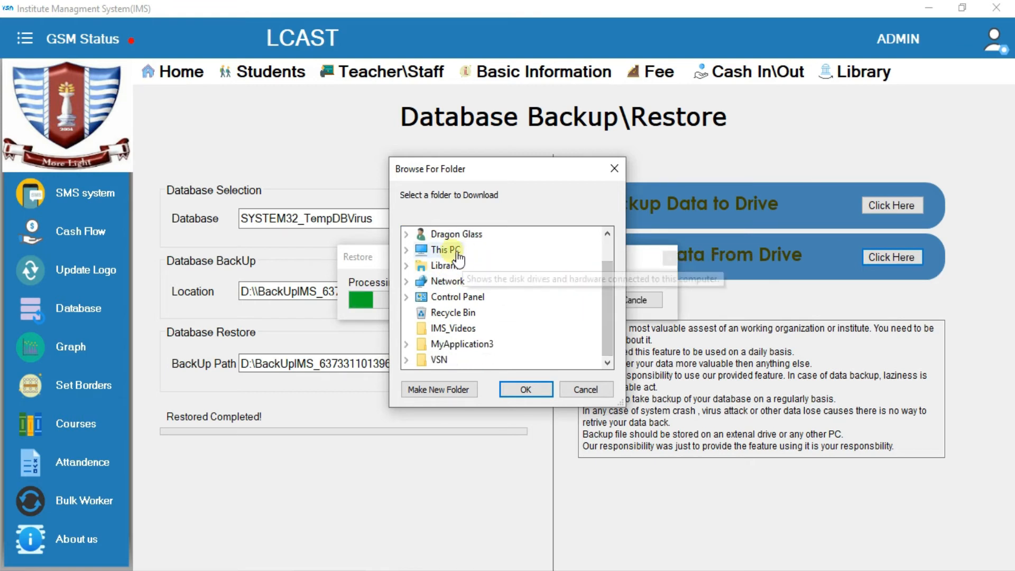
{"action": "scroll", "coordinate": [447, 250], "scroll_direction": "up", "scroll_amount": 1}
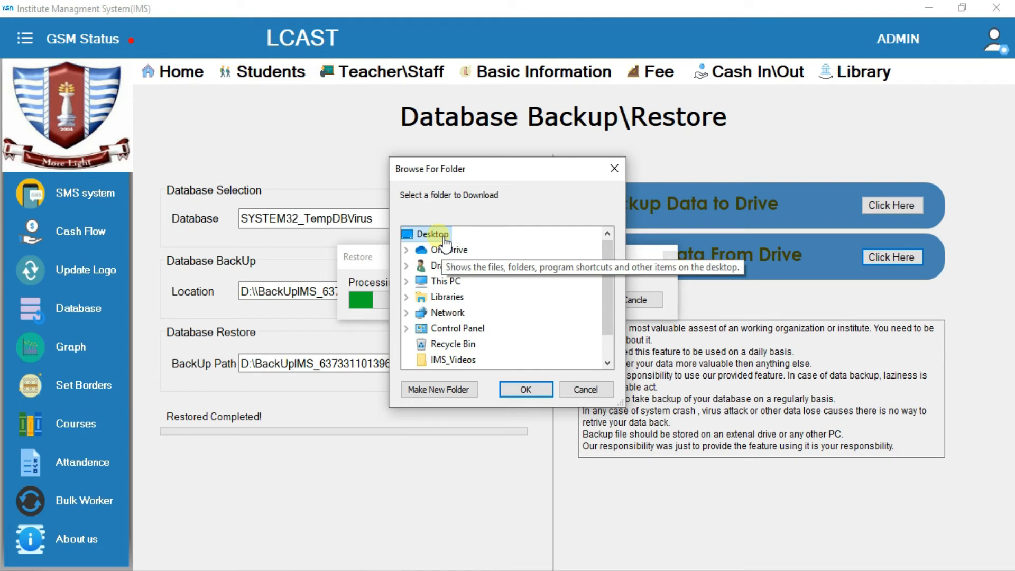
{"action": "left_click", "coordinate": [446, 385]}
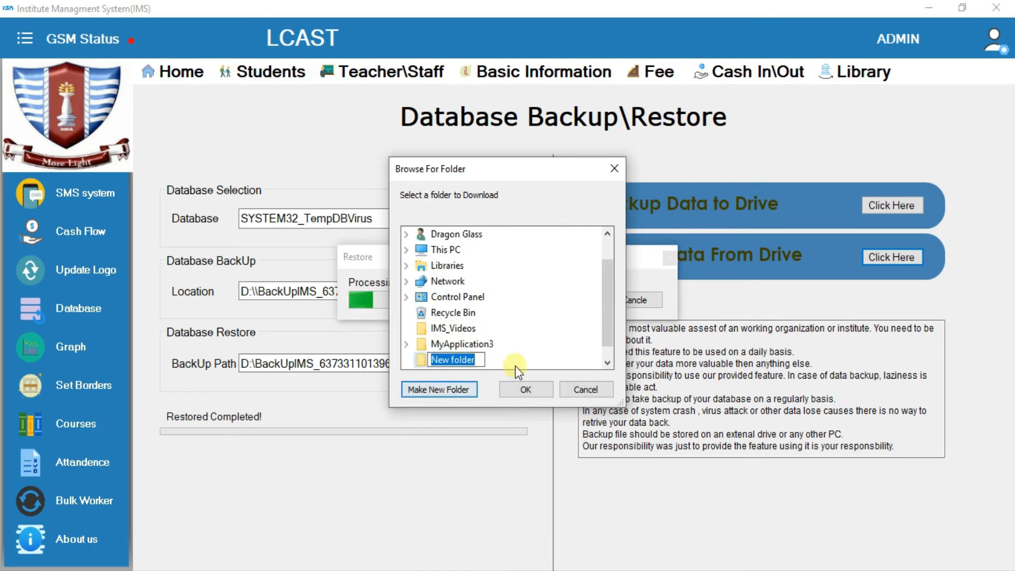
{"action": "type", "text": "bb"}
{"action": "key", "text": "BackSpace"}
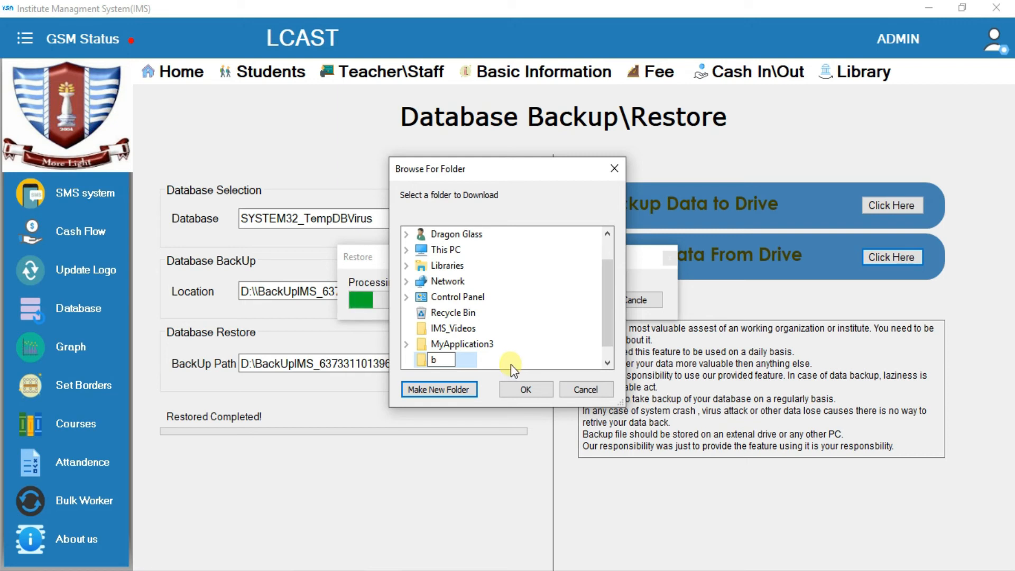
{"action": "left_click", "coordinate": [525, 390]}
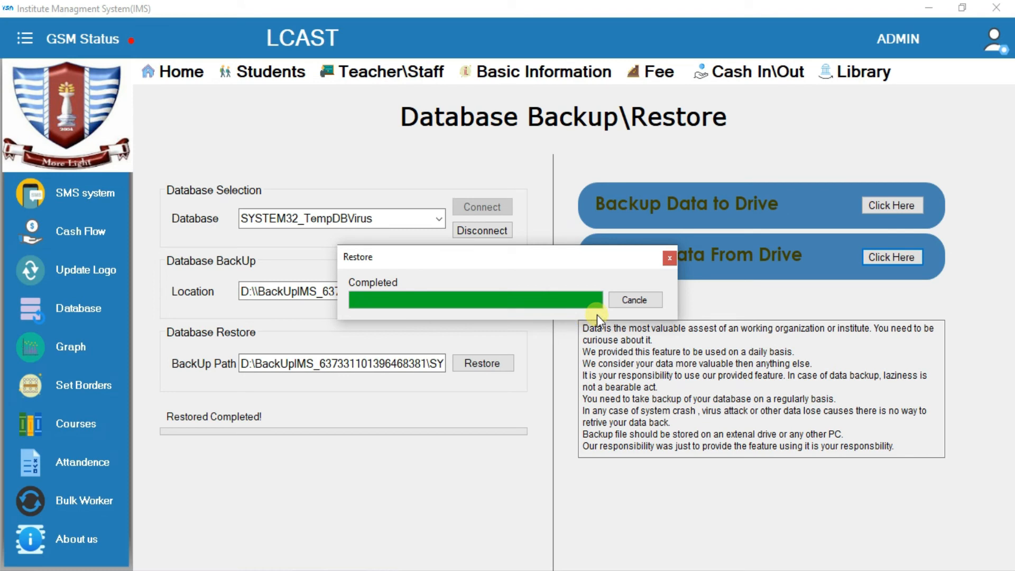
{"action": "left_click", "coordinate": [628, 305]}
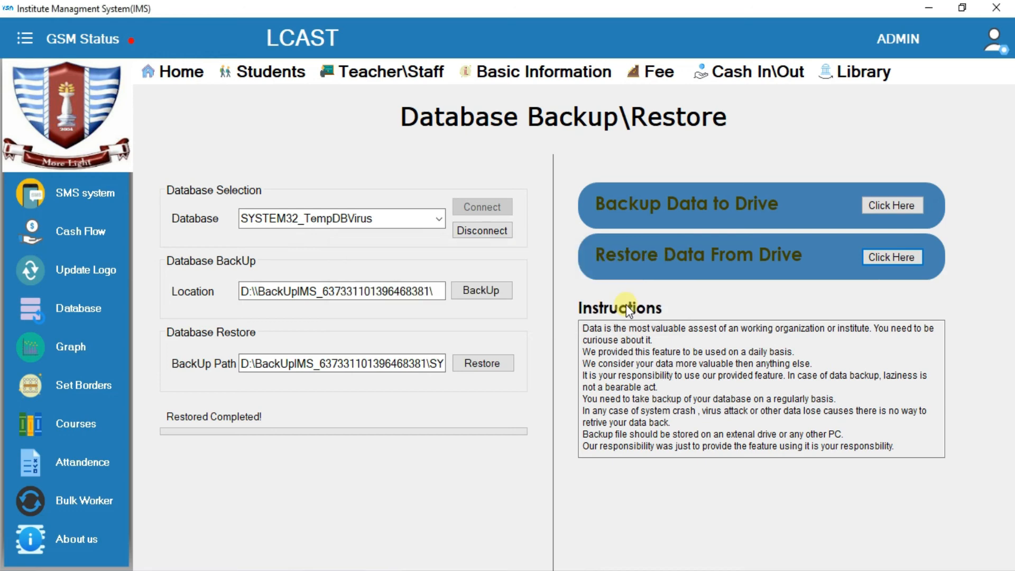
Step: Minimise the open windows, inspect the contents of the b folder on the desktop with a refresh, and close it
{"action": "left_click", "coordinate": [929, 7]}
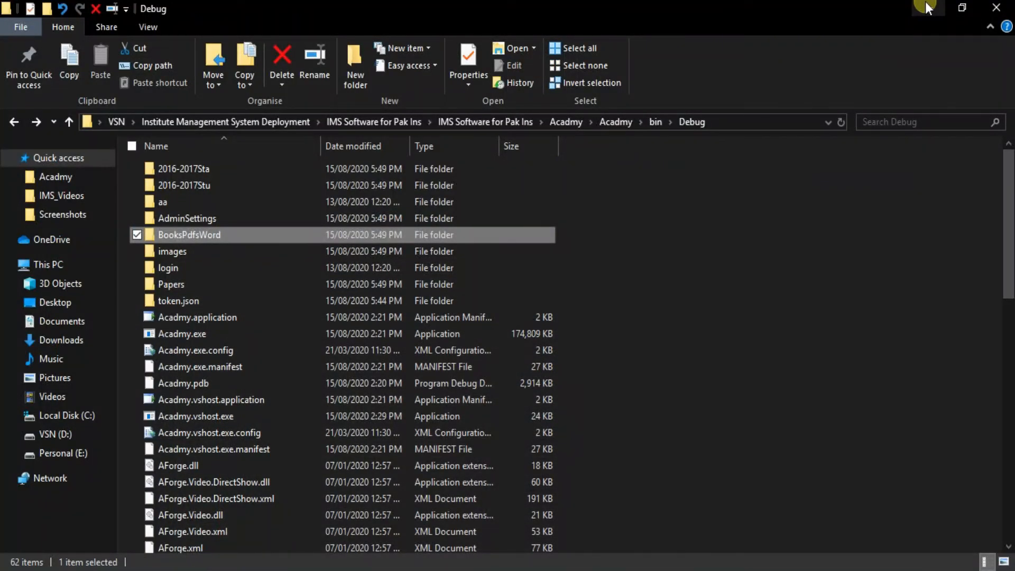
{"action": "left_click", "coordinate": [927, 8]}
{"action": "left_click", "coordinate": [926, 6]}
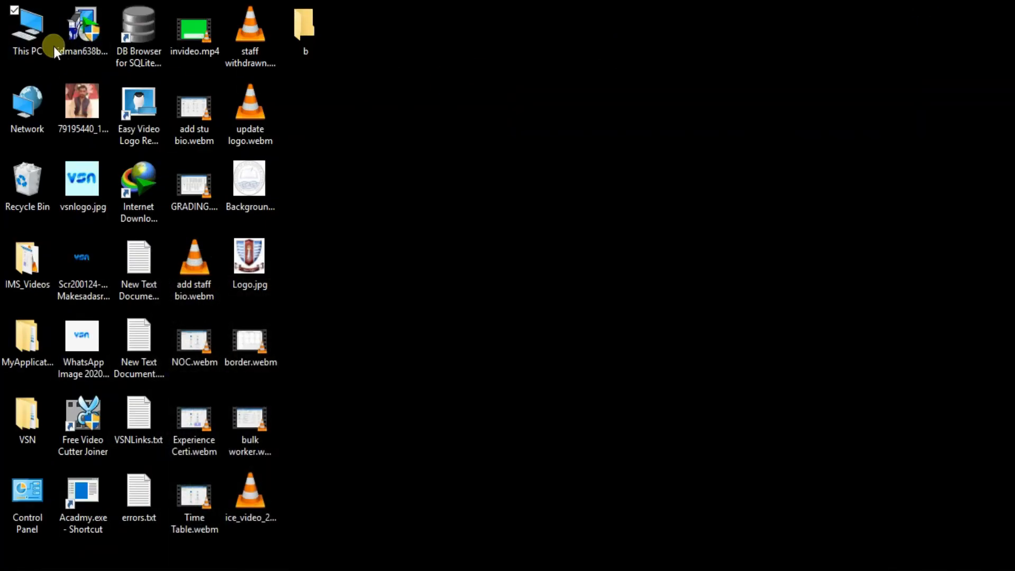
{"action": "double_click", "coordinate": [317, 34]}
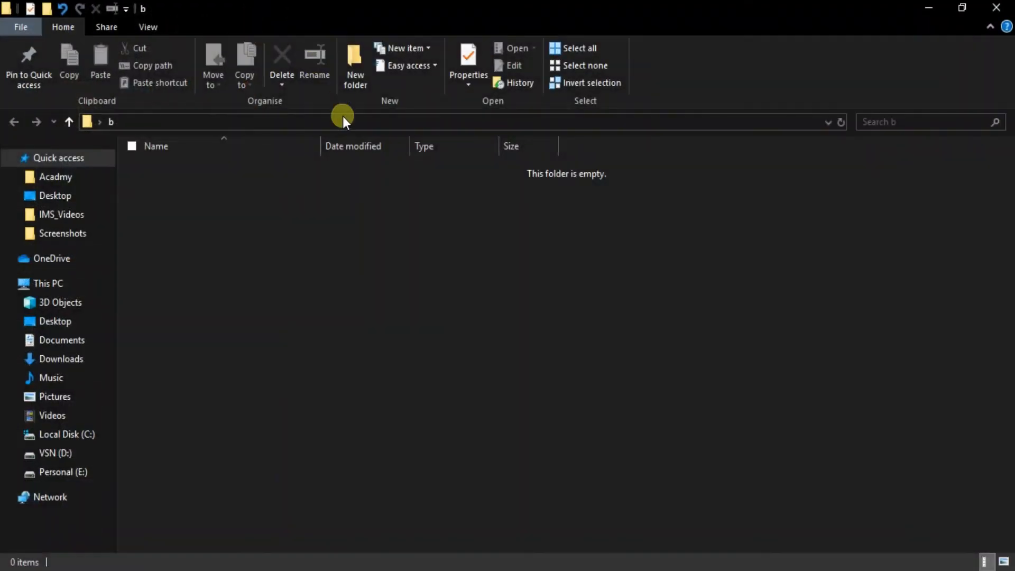
{"action": "right_click", "coordinate": [357, 199]}
{"action": "left_click", "coordinate": [403, 263]}
{"action": "right_click", "coordinate": [358, 221]}
{"action": "left_click", "coordinate": [398, 283]}
{"action": "left_click", "coordinate": [997, 9]}
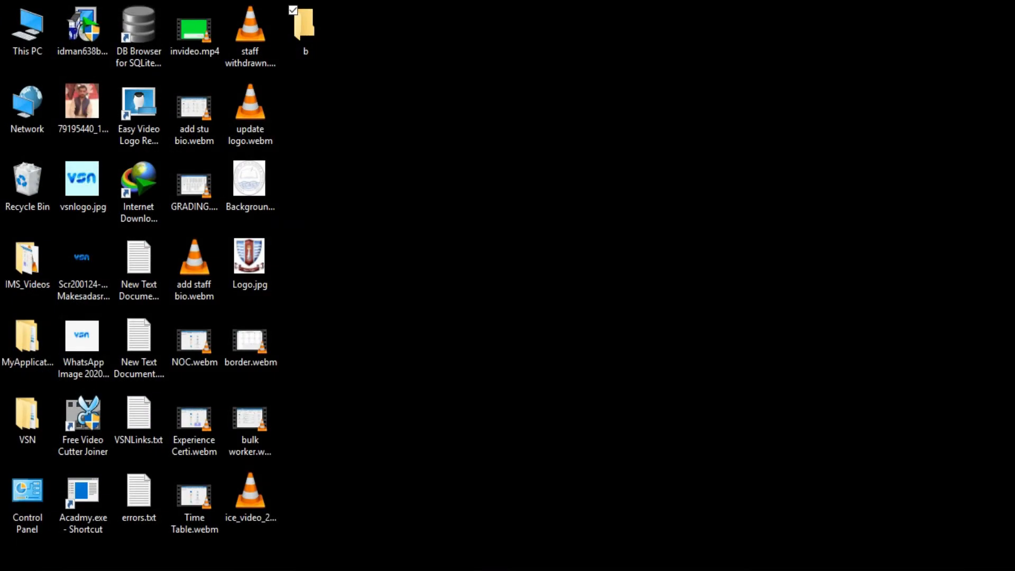
{"action": "right_click", "coordinate": [348, 96]}
{"action": "left_click", "coordinate": [380, 144]}
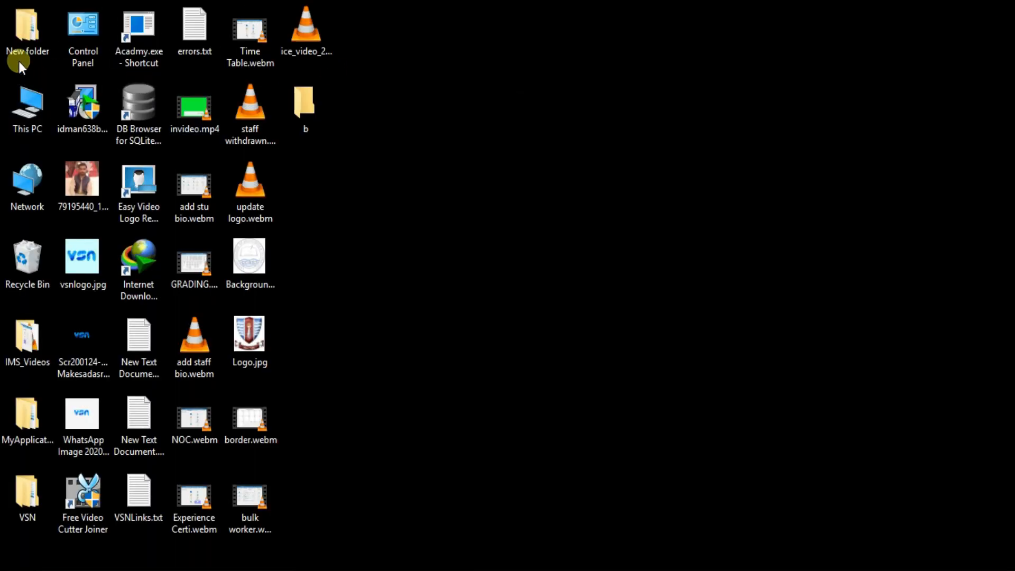
{"action": "left_click", "coordinate": [26, 43]}
{"action": "double_click", "coordinate": [25, 43]}
{"action": "left_click", "coordinate": [183, 197]}
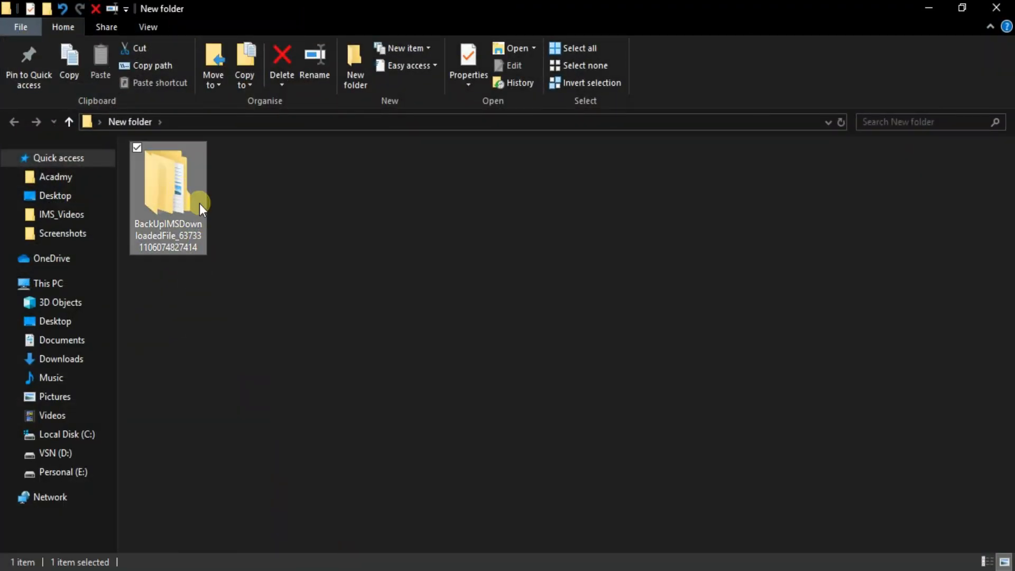
{"action": "double_click", "coordinate": [167, 191]}
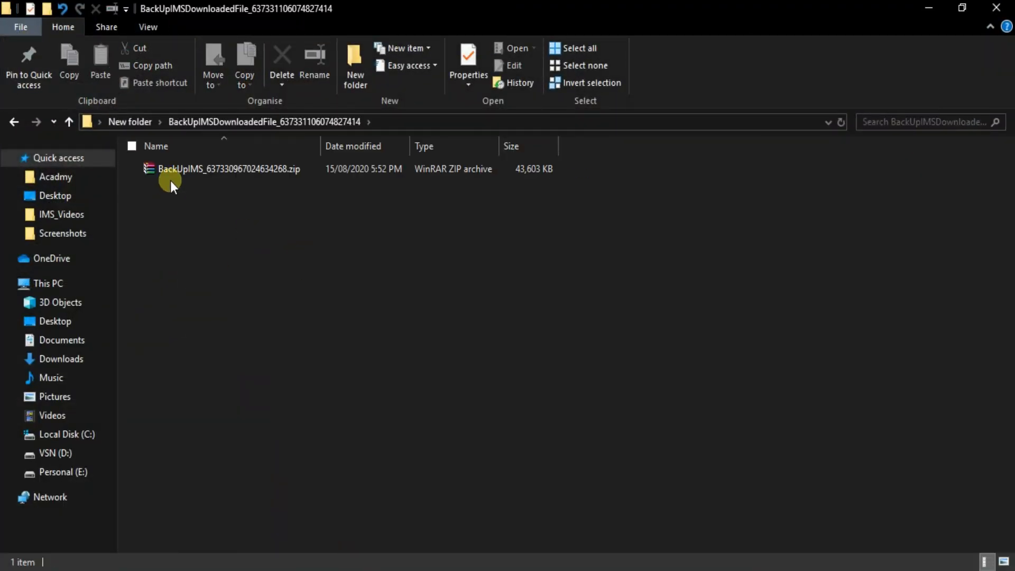
Step: Extract BackUpIMS_637330967024634268.zip into its current folder and delete the ZIP archive
{"action": "left_click", "coordinate": [187, 173]}
{"action": "right_click", "coordinate": [222, 174]}
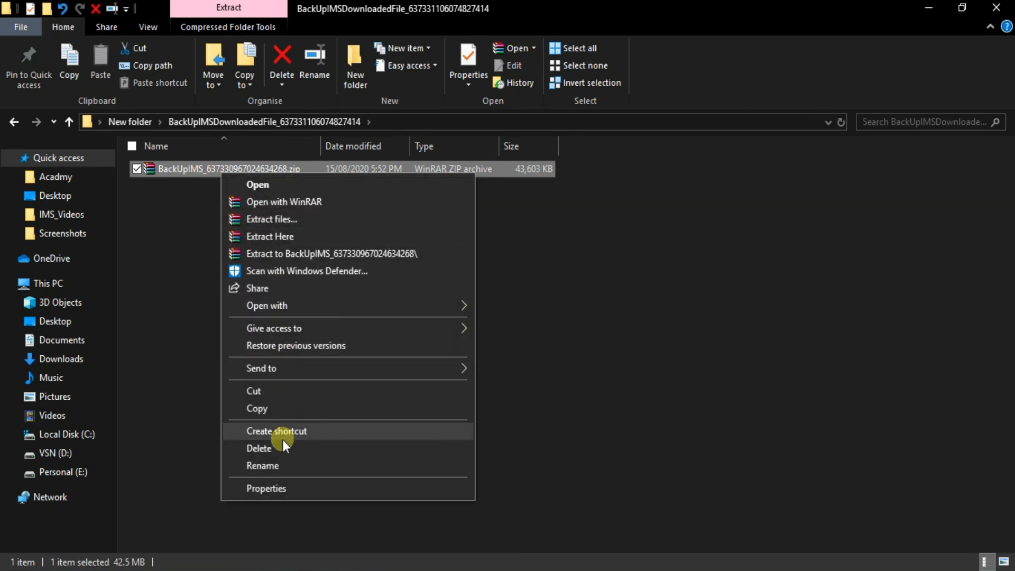
{"action": "left_click", "coordinate": [269, 235]}
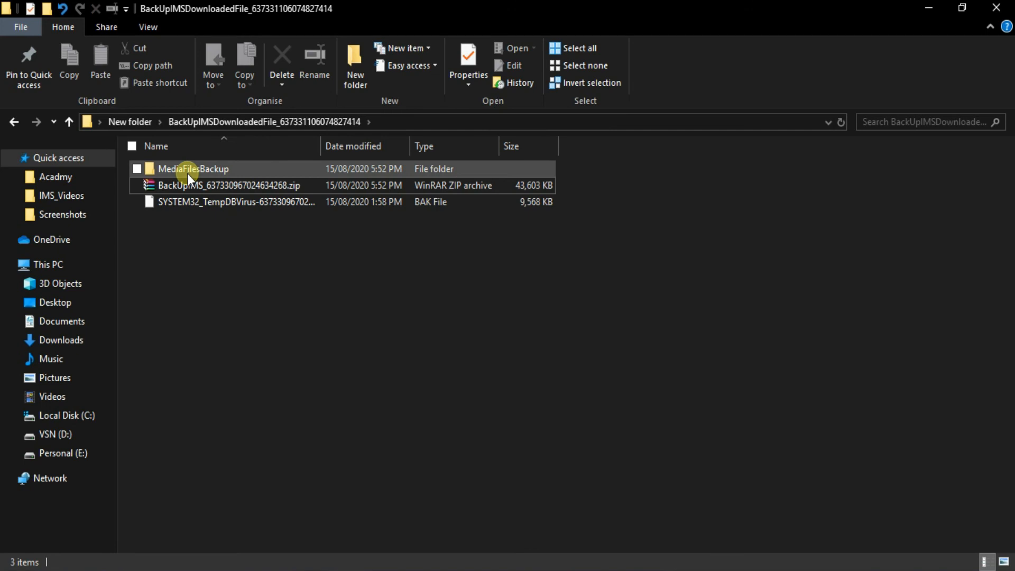
{"action": "left_click", "coordinate": [187, 171]}
{"action": "left_click", "coordinate": [195, 205]}
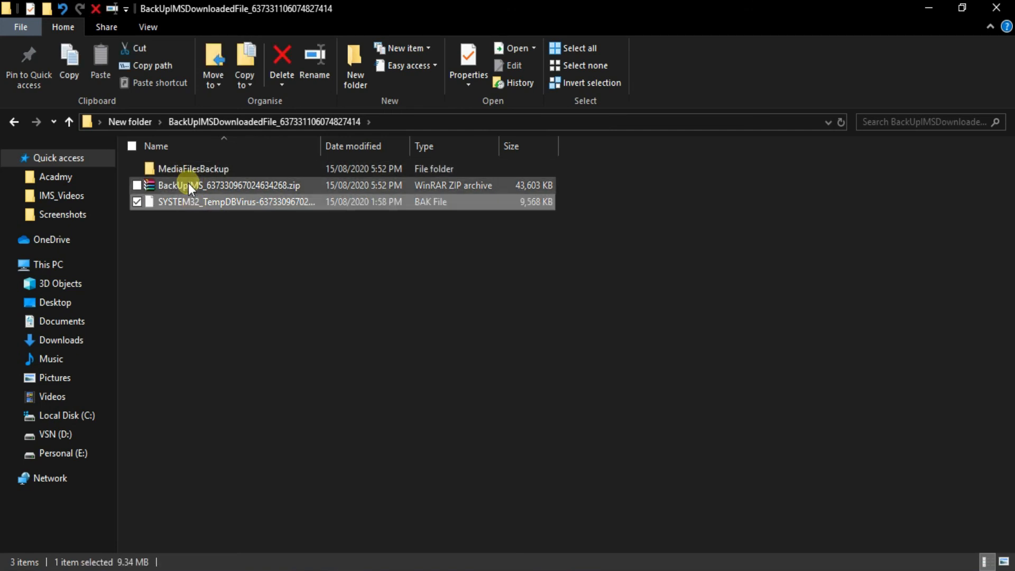
{"action": "left_click", "coordinate": [188, 184]}
{"action": "key", "text": "Delete"}
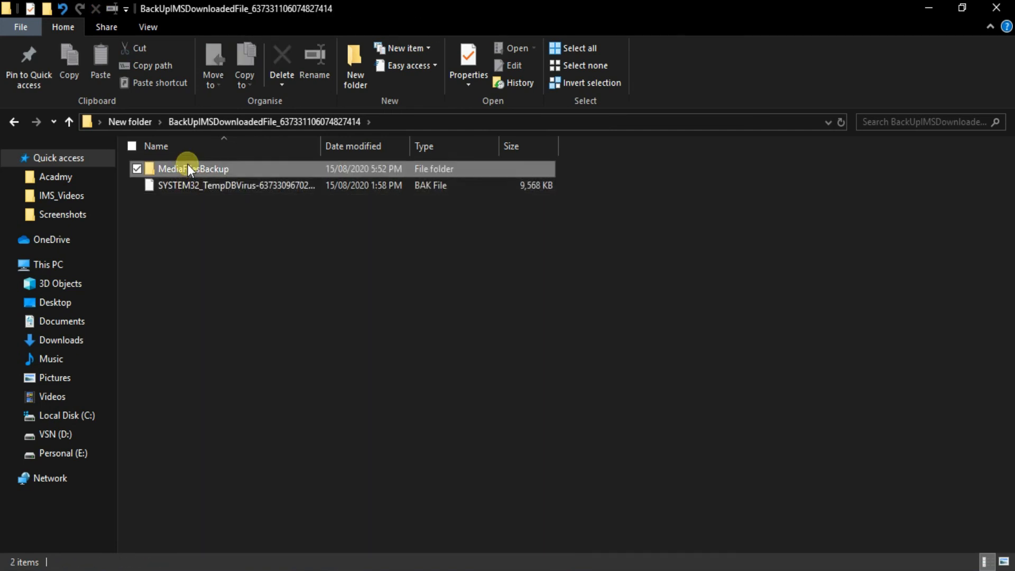
{"action": "left_click", "coordinate": [182, 190]}
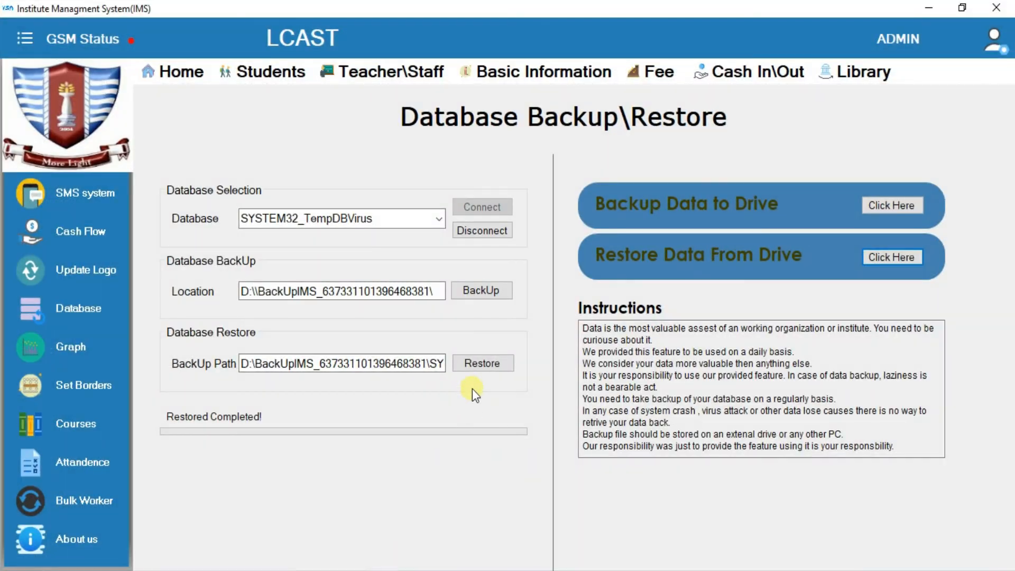
Step: In the Institute Management System, start a database restore, pick the SYSTEM32_TempDBVirus BAK file in the downloaded backup folder, and cancel the file selection
{"action": "left_click", "coordinate": [471, 371]}
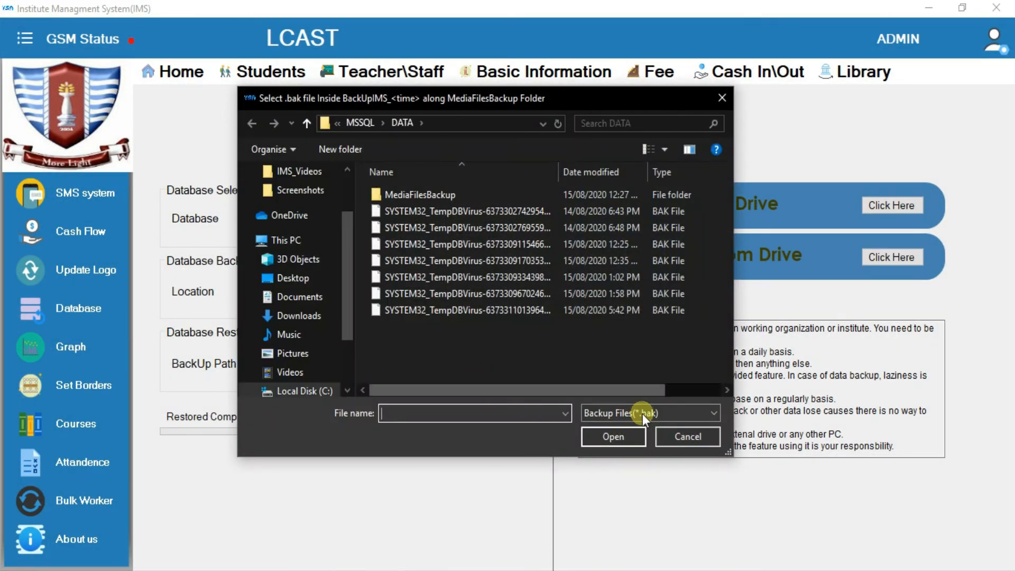
{"action": "left_click_drag", "start_coordinate": [349, 267], "coordinate": [348, 184]}
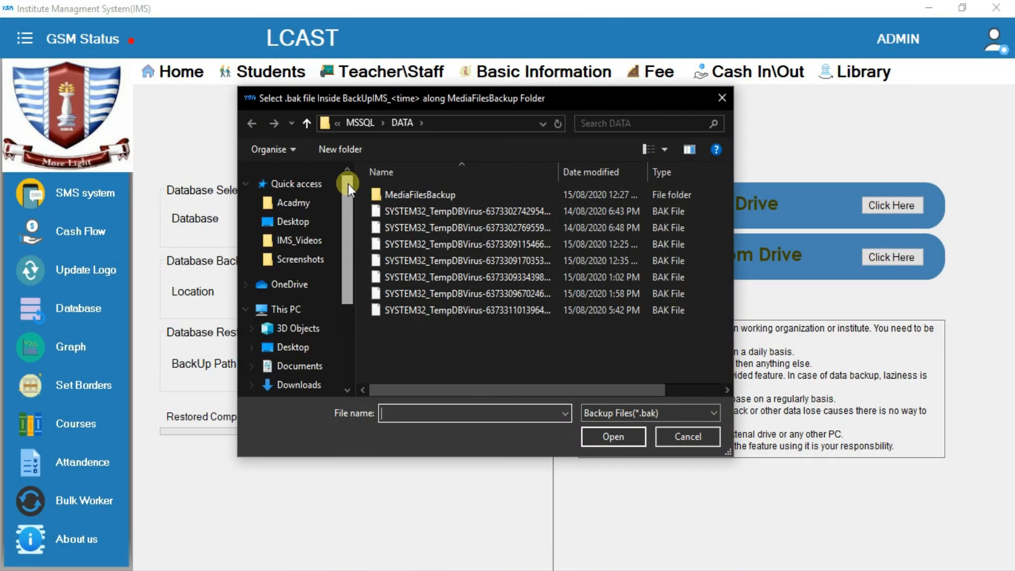
{"action": "left_click", "coordinate": [312, 222]}
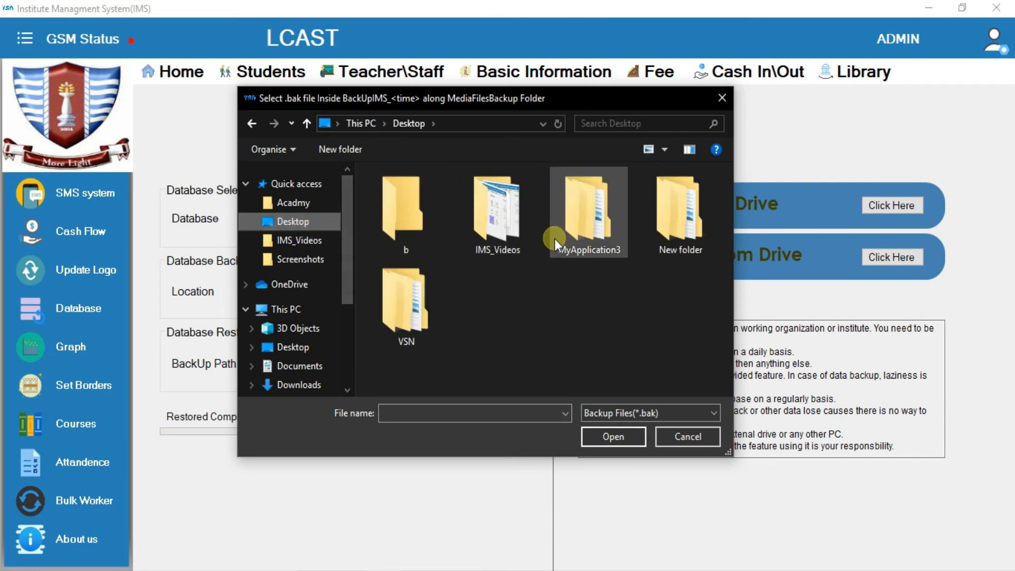
{"action": "double_click", "coordinate": [659, 248]}
{"action": "left_click", "coordinate": [423, 199]}
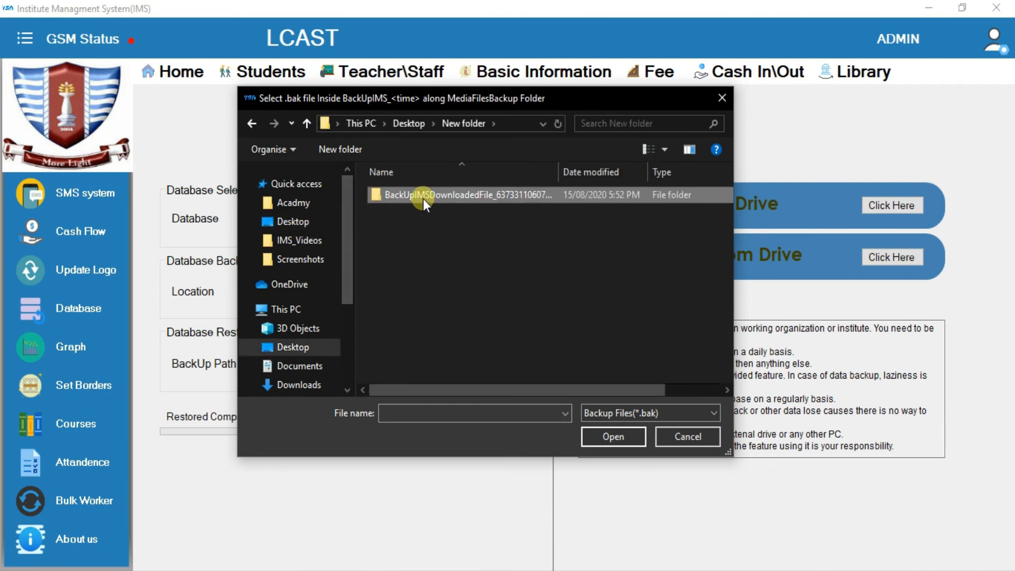
{"action": "double_click", "coordinate": [416, 195]}
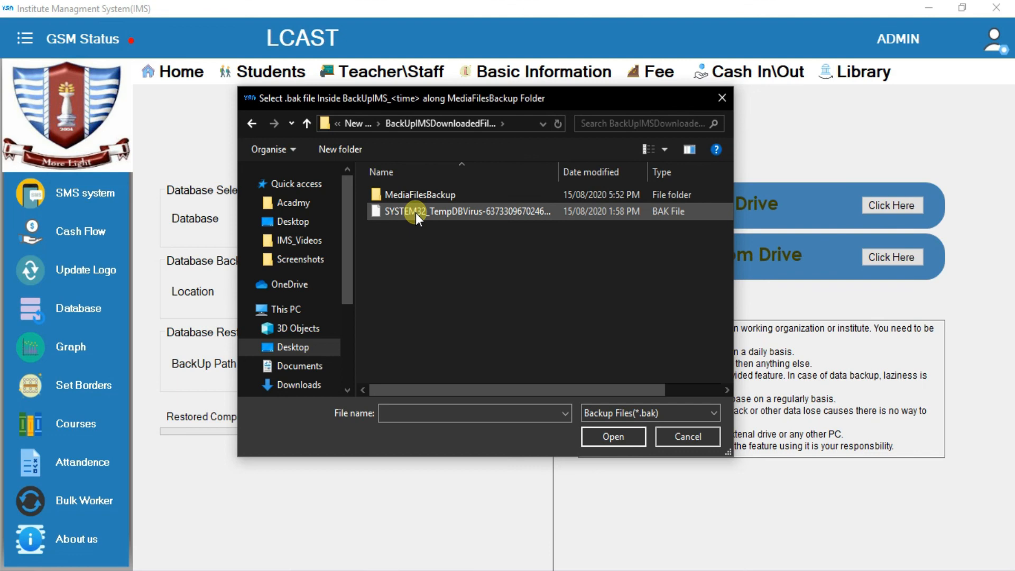
{"action": "left_click", "coordinate": [416, 213]}
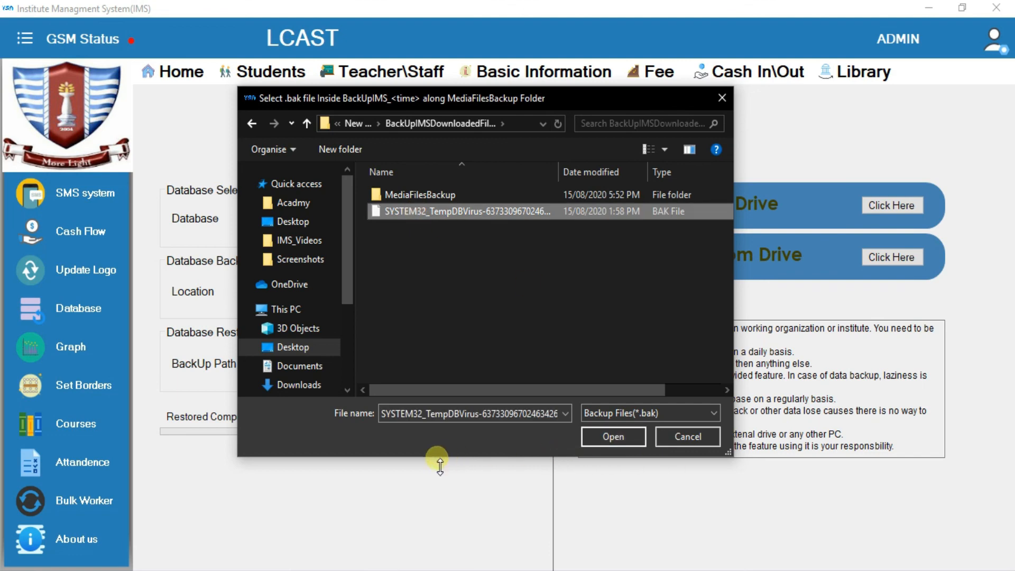
{"action": "left_click", "coordinate": [673, 439]}
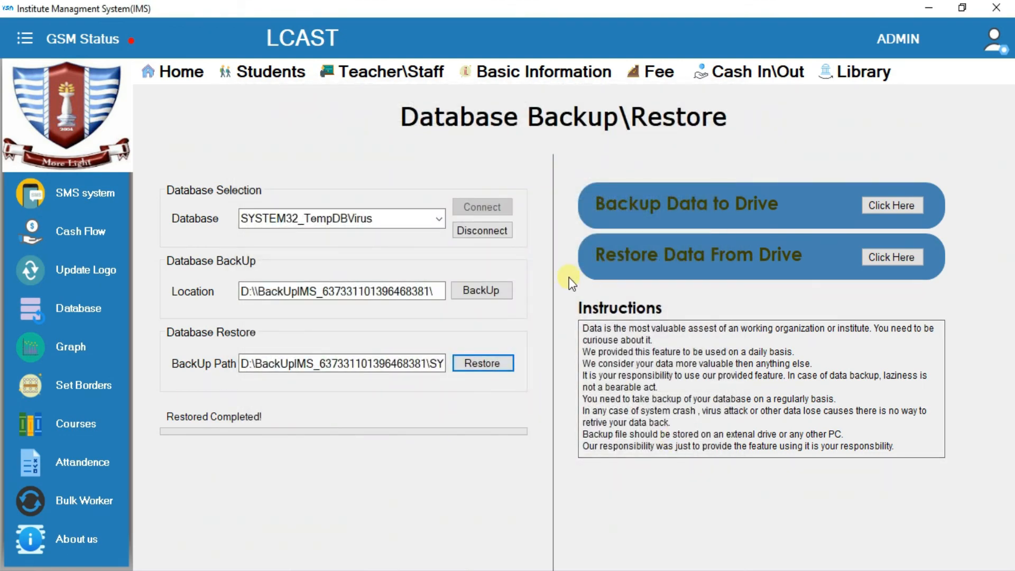